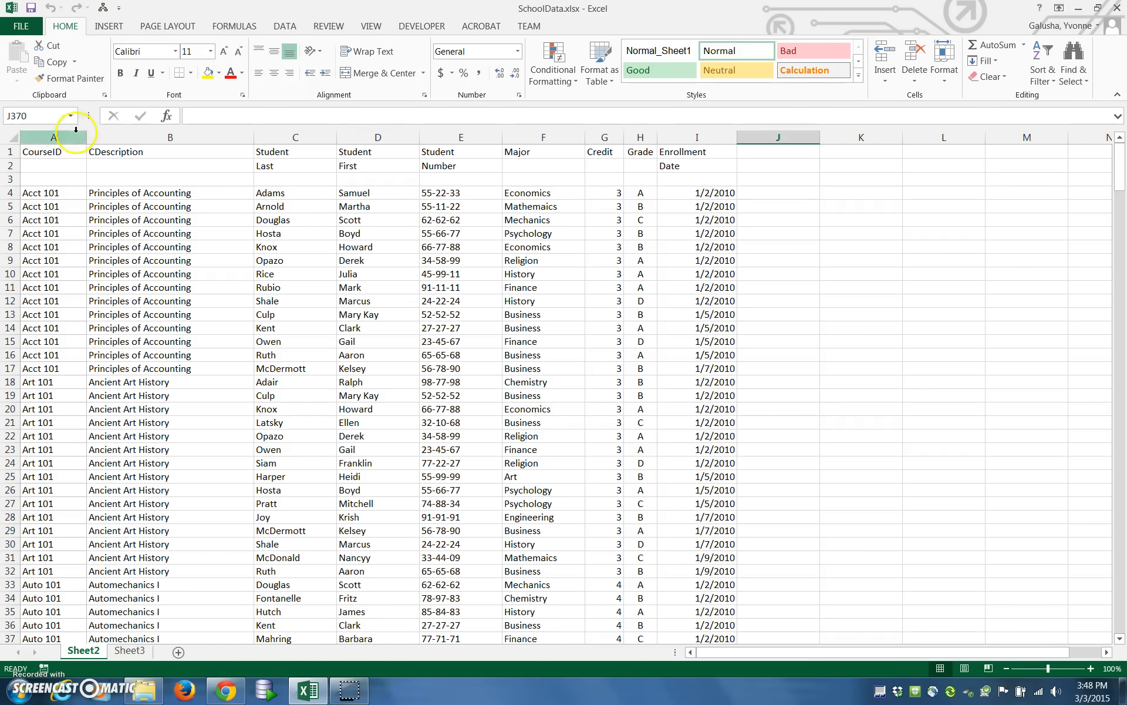
Change the headers in C1, D1 and E1 to the single-cell names StudentLast, StudentFirst and StudentNumber
left_click(44, 153)
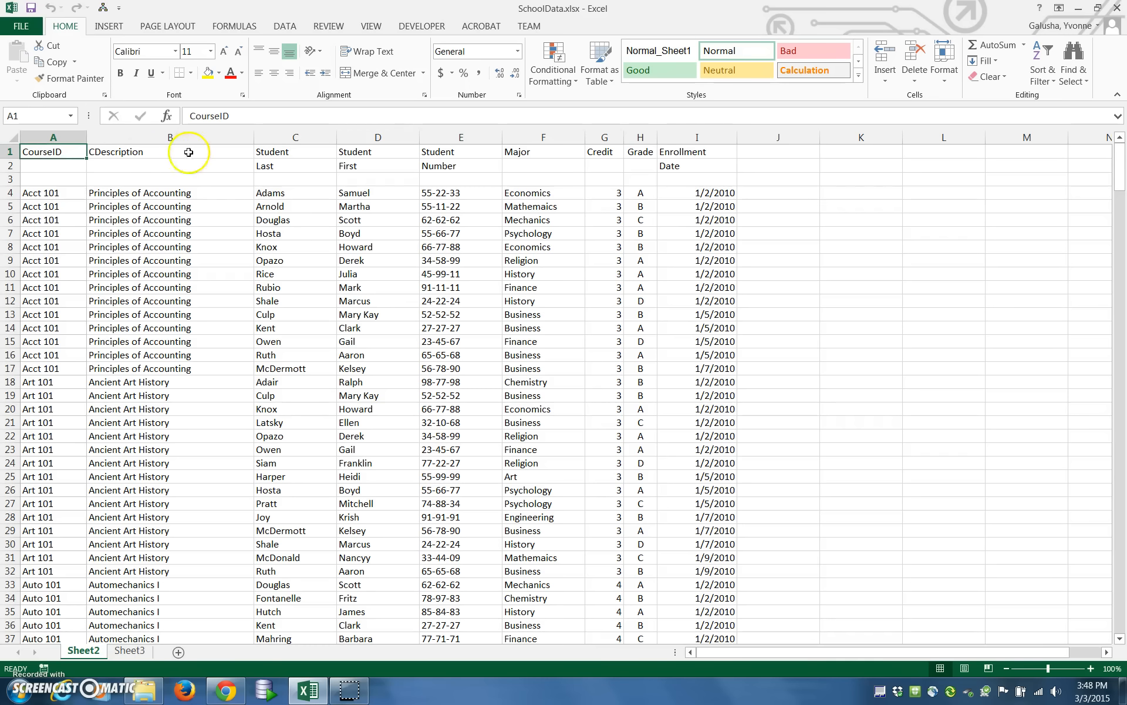
left_click(128, 156)
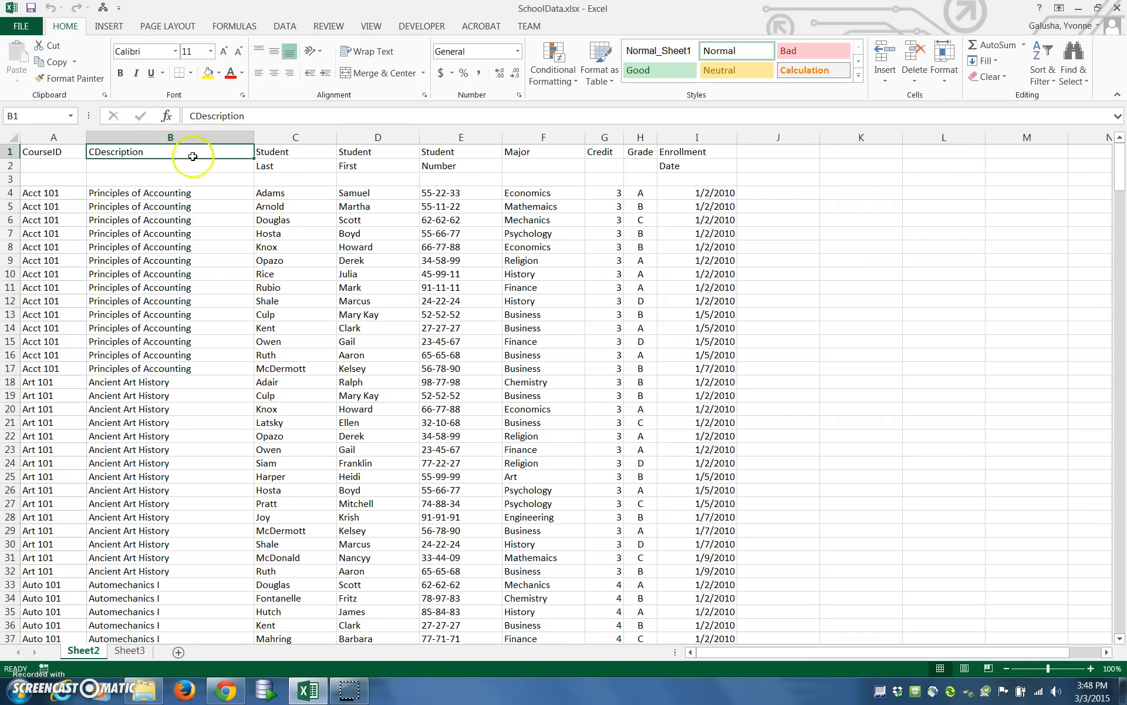
left_click(287, 154)
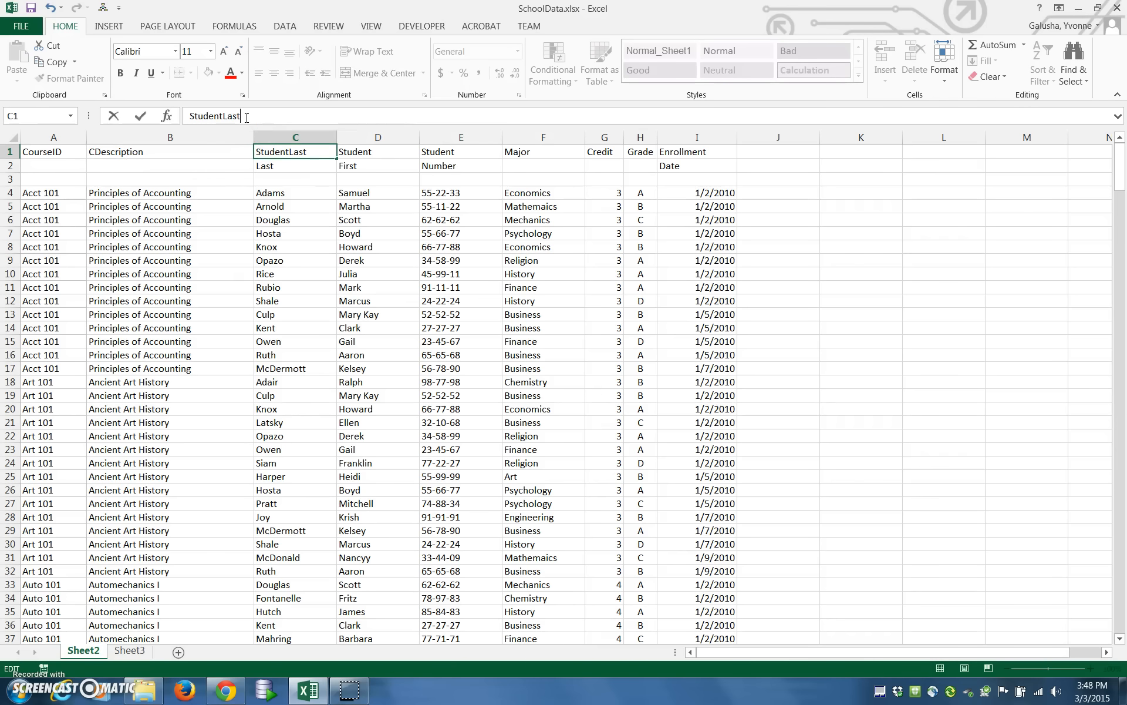
left_click(381, 151)
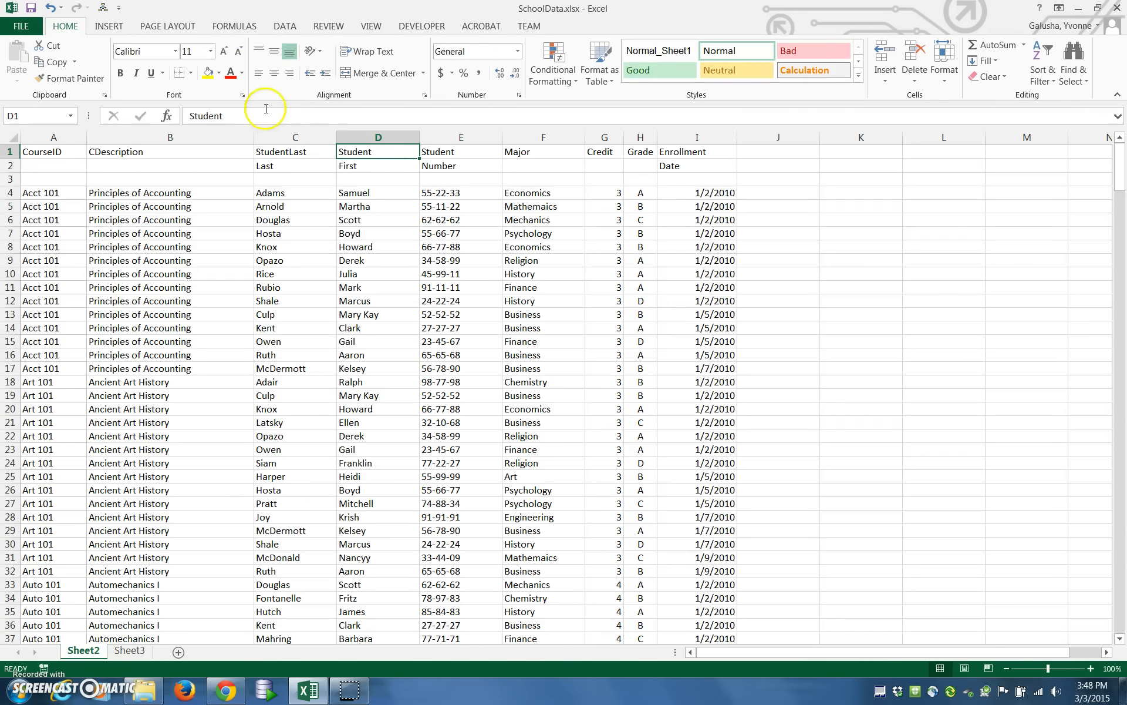
left_click(239, 115)
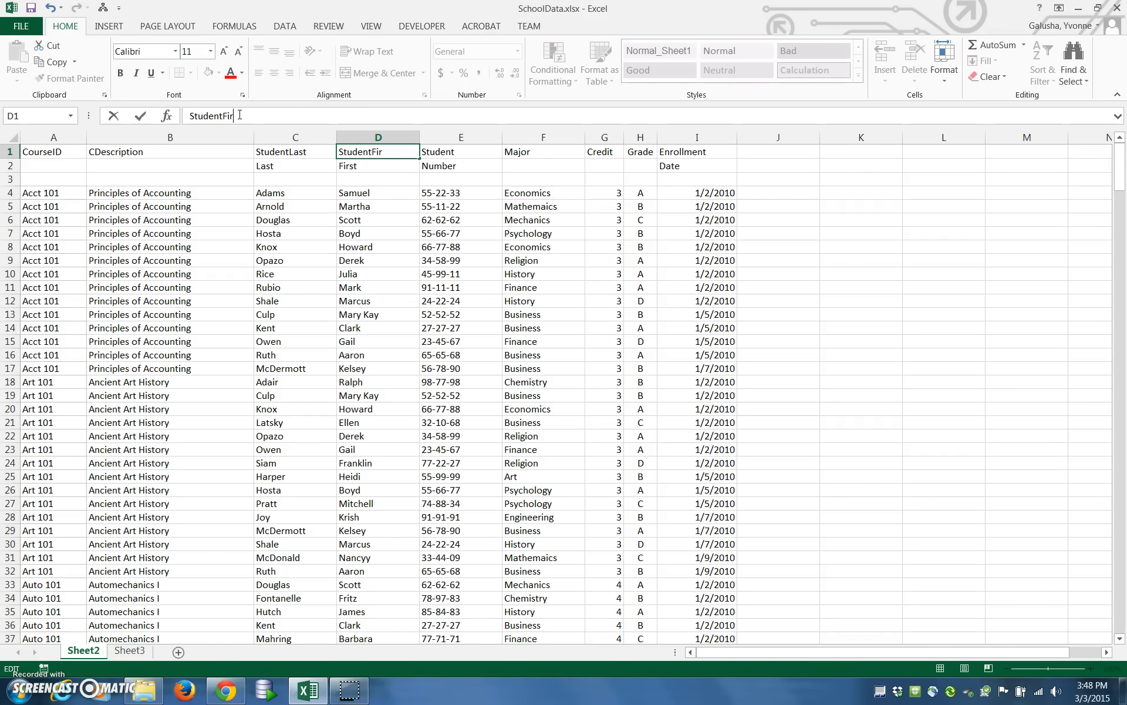
left_click(438, 152)
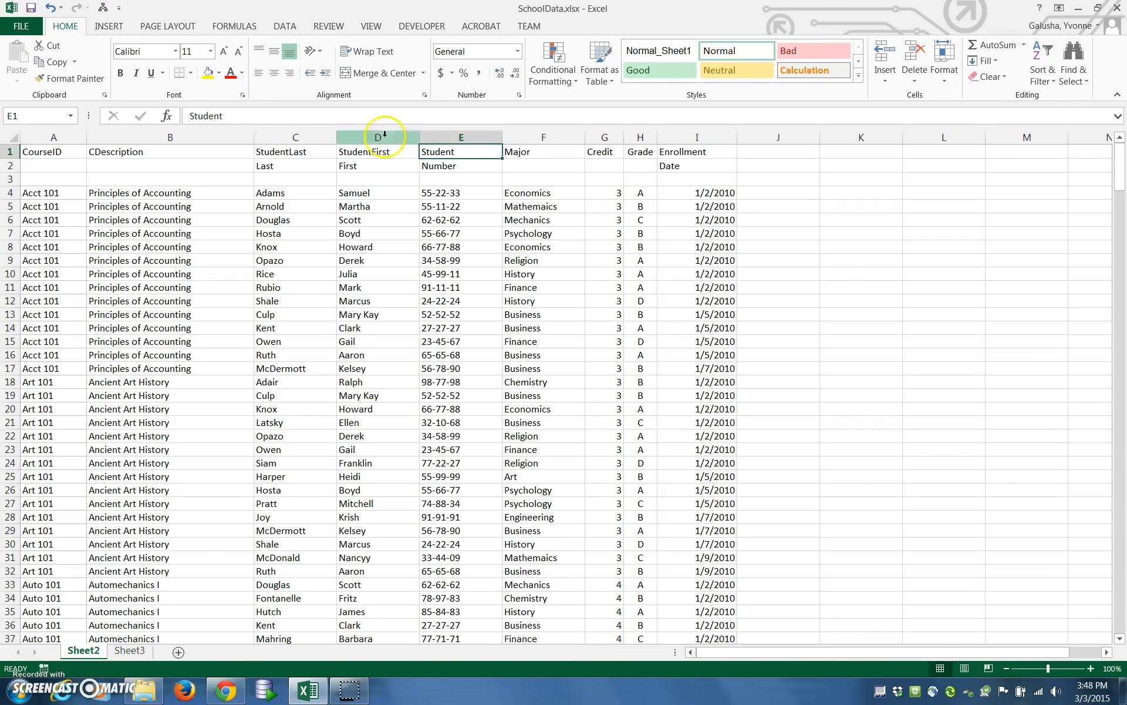
left_click(237, 114)
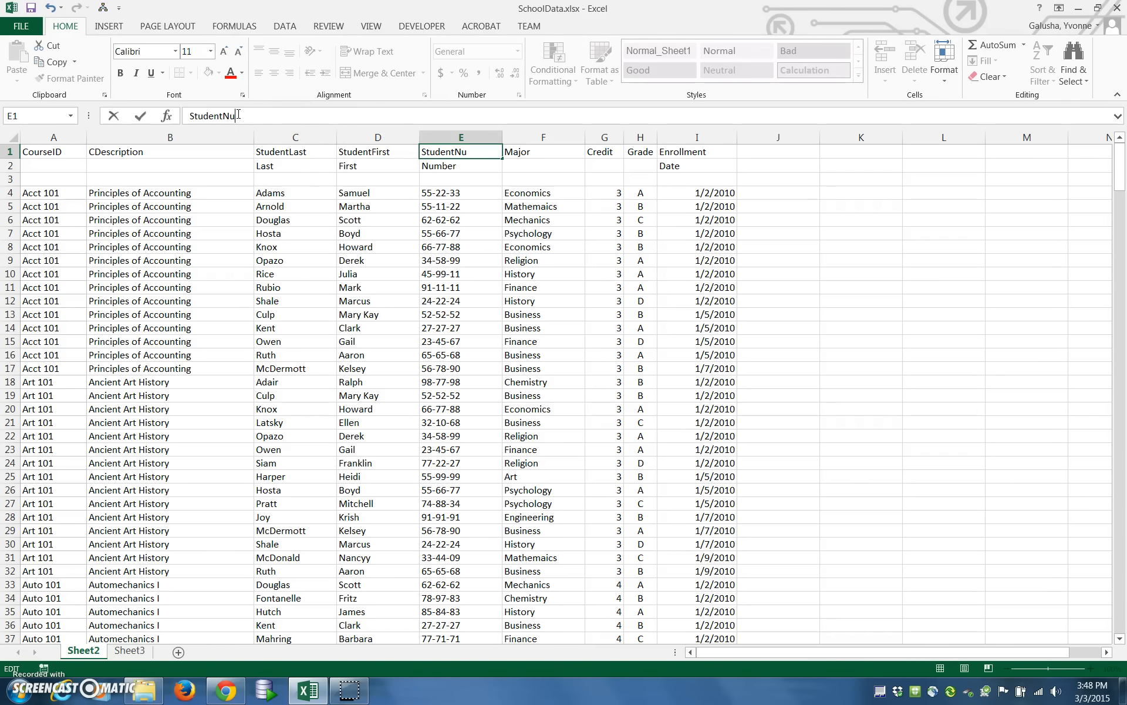
type("Number")
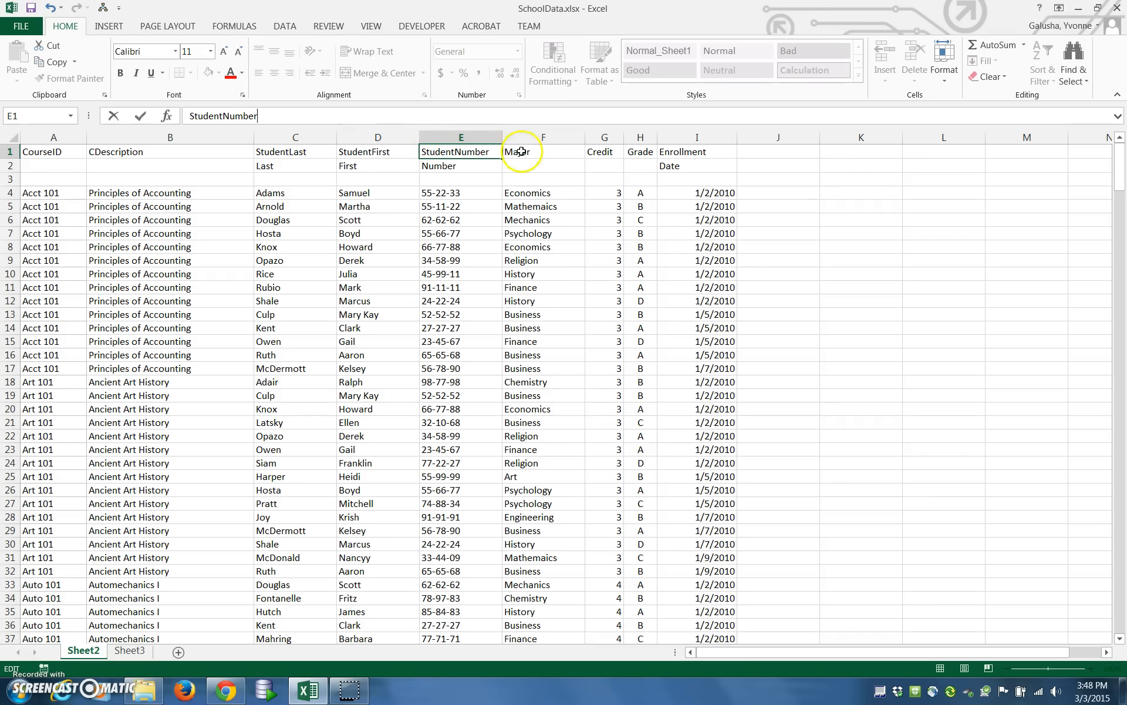
Change the header in I1 to EnrollmentDate
left_click(516, 151)
left_click(604, 152)
left_click(640, 152)
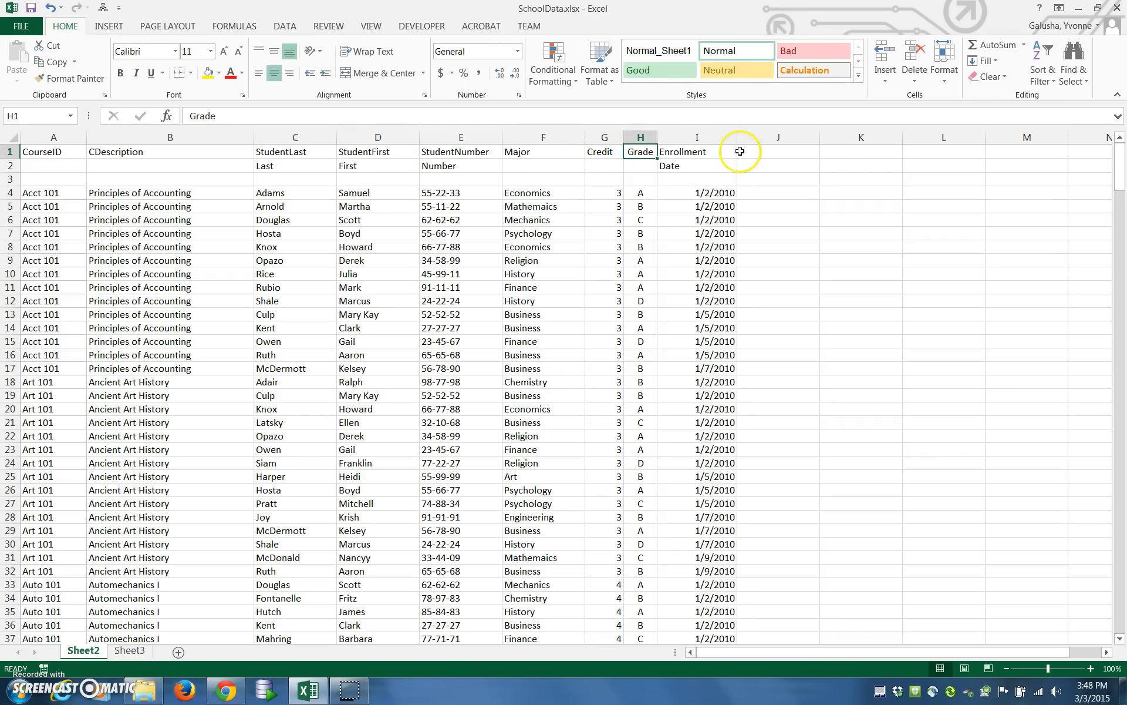
left_click(703, 150)
left_click(267, 121)
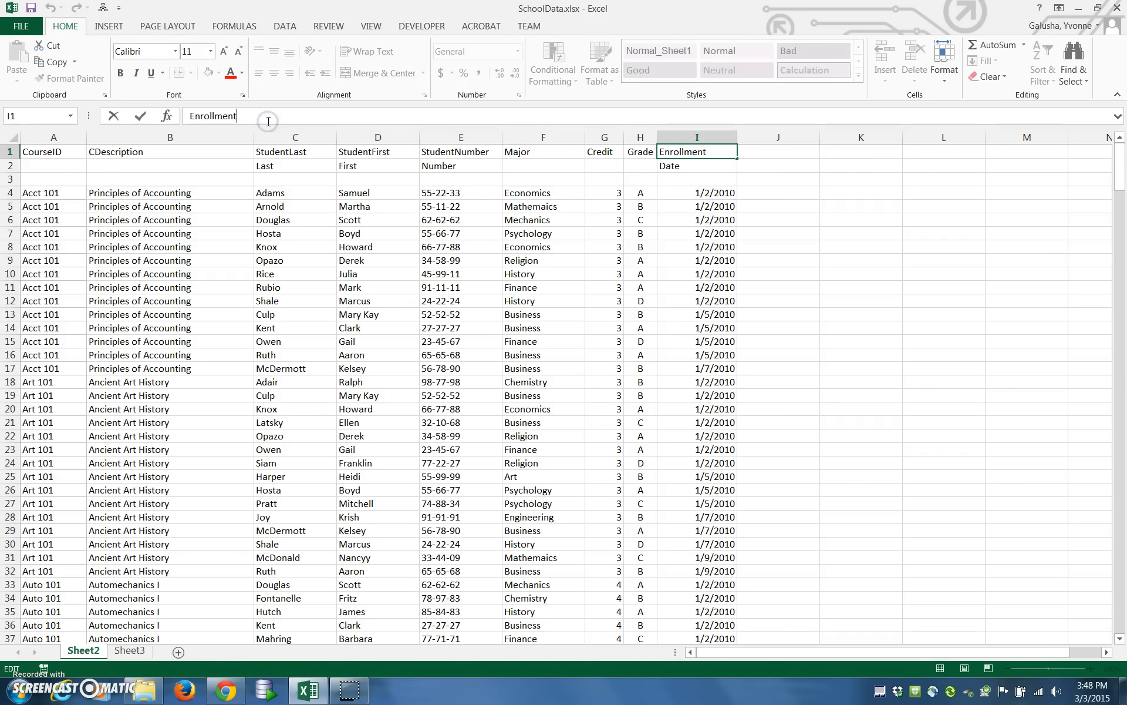
left_click(273, 233)
Delete rows 2 and 3, which hold the leftover second header line and a blank row
left_click_drag(8, 167, 9, 179)
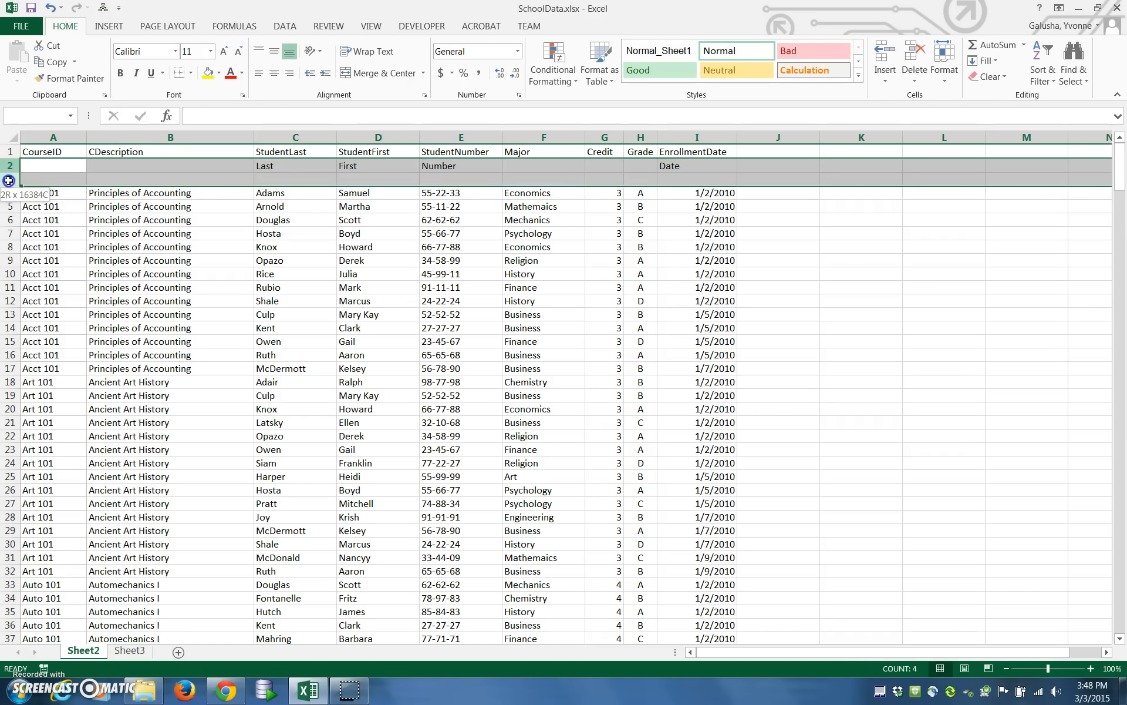
left_click(912, 60)
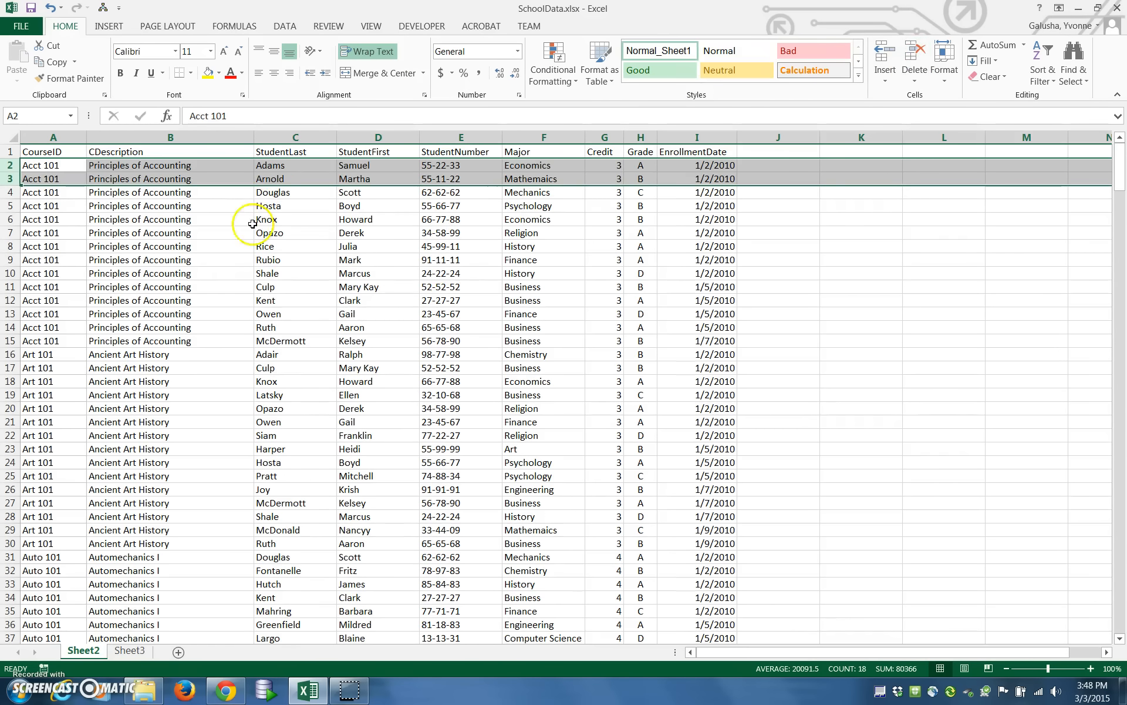
Delete rows 249 to 251, the credit total and blank rows between the Speech 101 and Biol 201 records
scroll(401, 285, "down", 1)
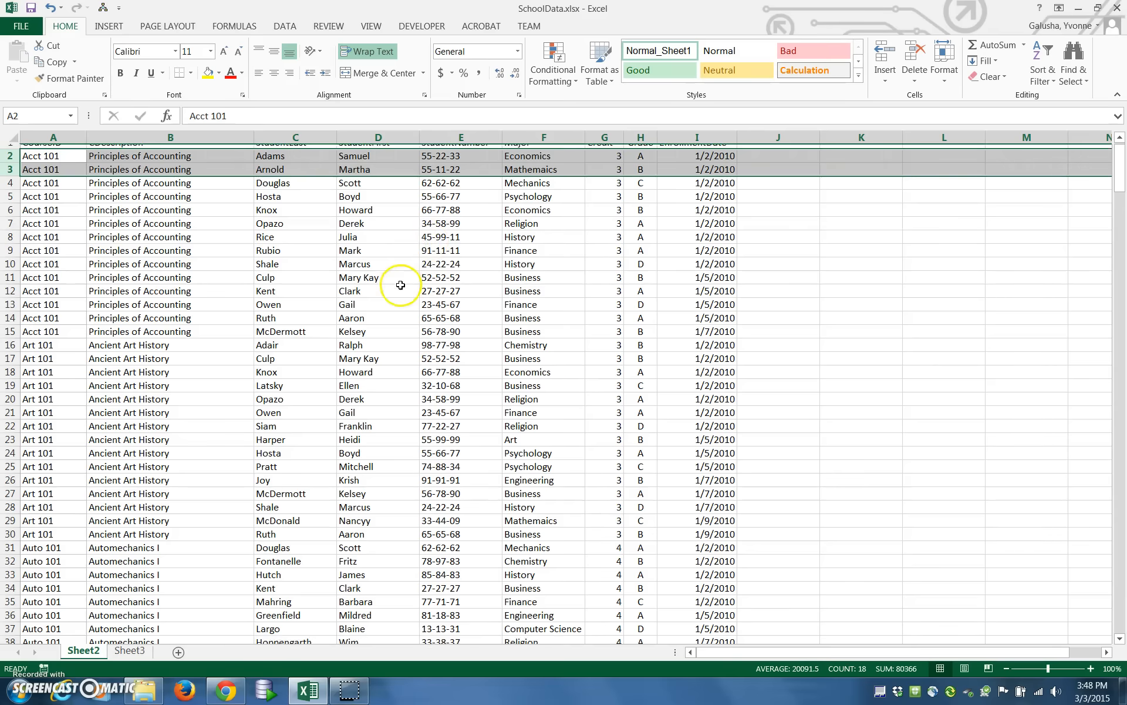
scroll(401, 285, "down", 20)
scroll(401, 285, "down", 20)
scroll(422, 282, "down", 20)
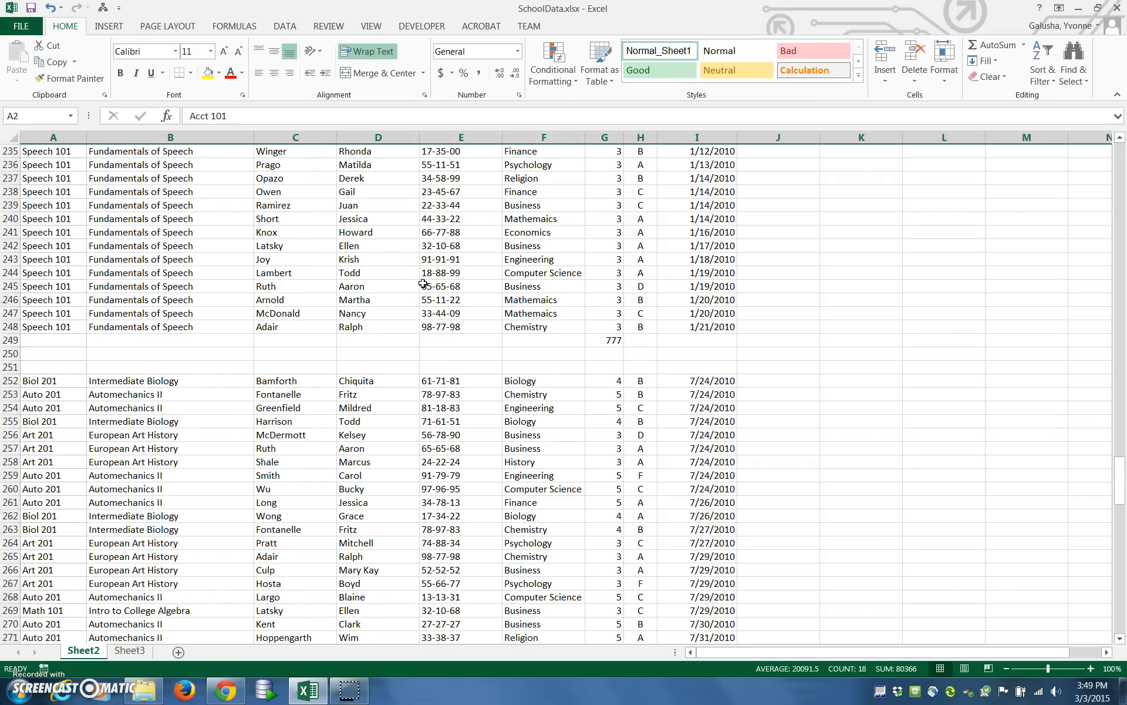
scroll(423, 284, "down", 1)
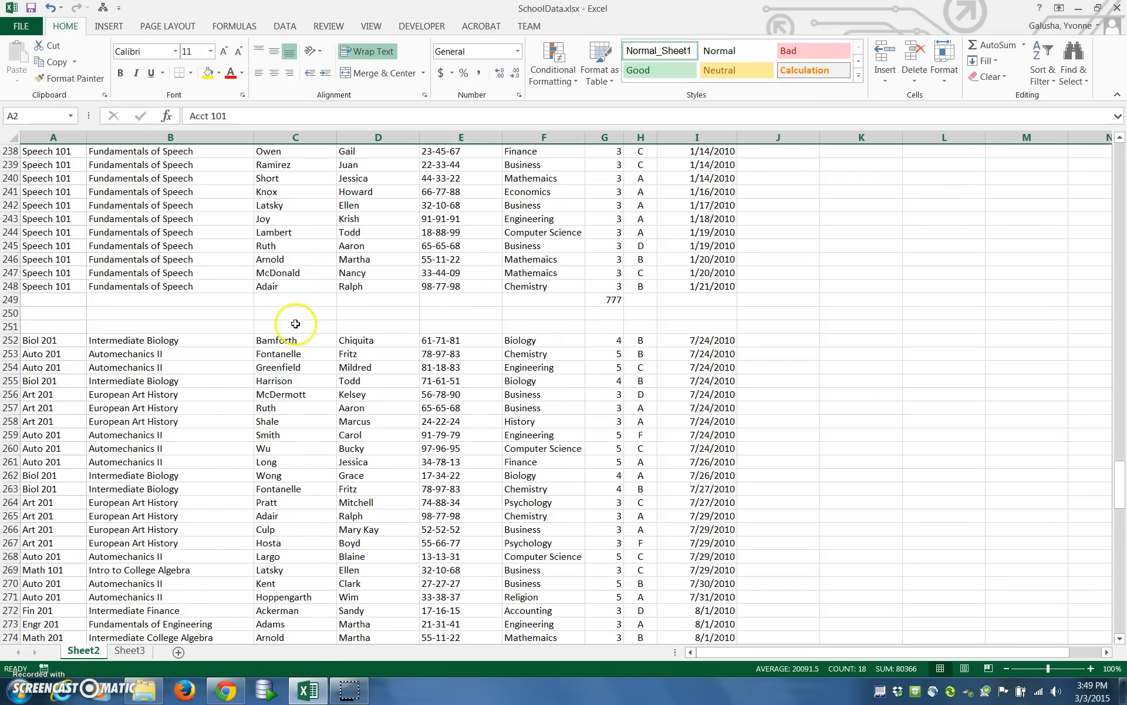
left_click_drag(11, 299, 10, 327)
left_click(913, 61)
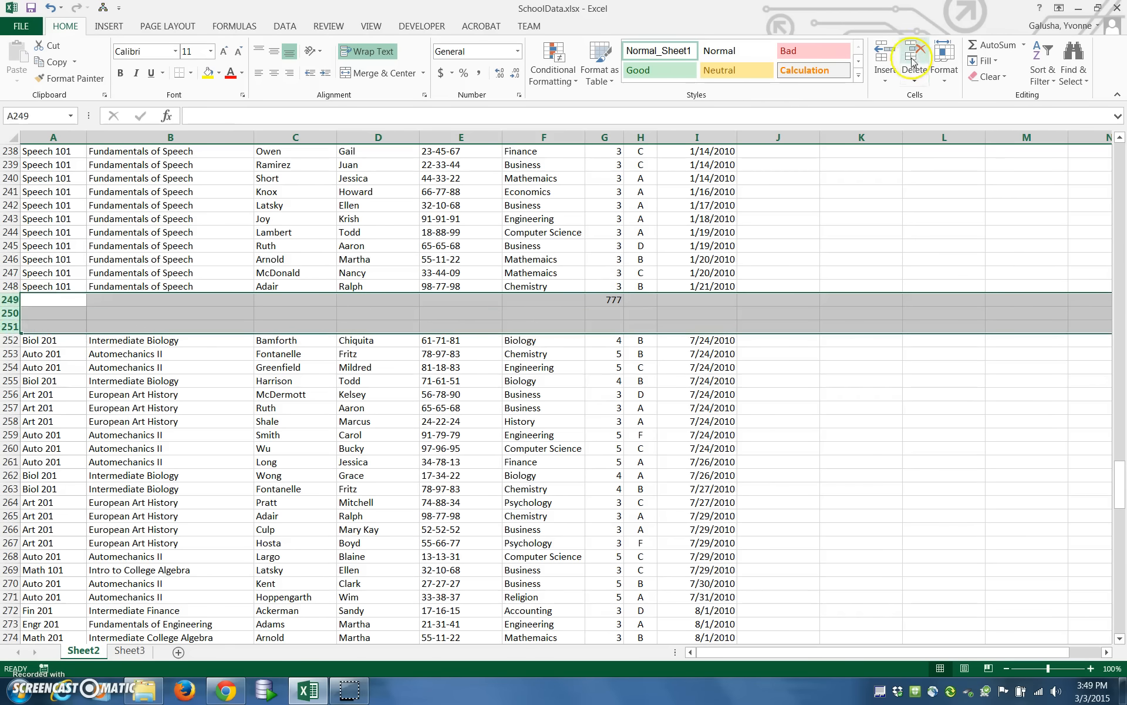
left_click(914, 54)
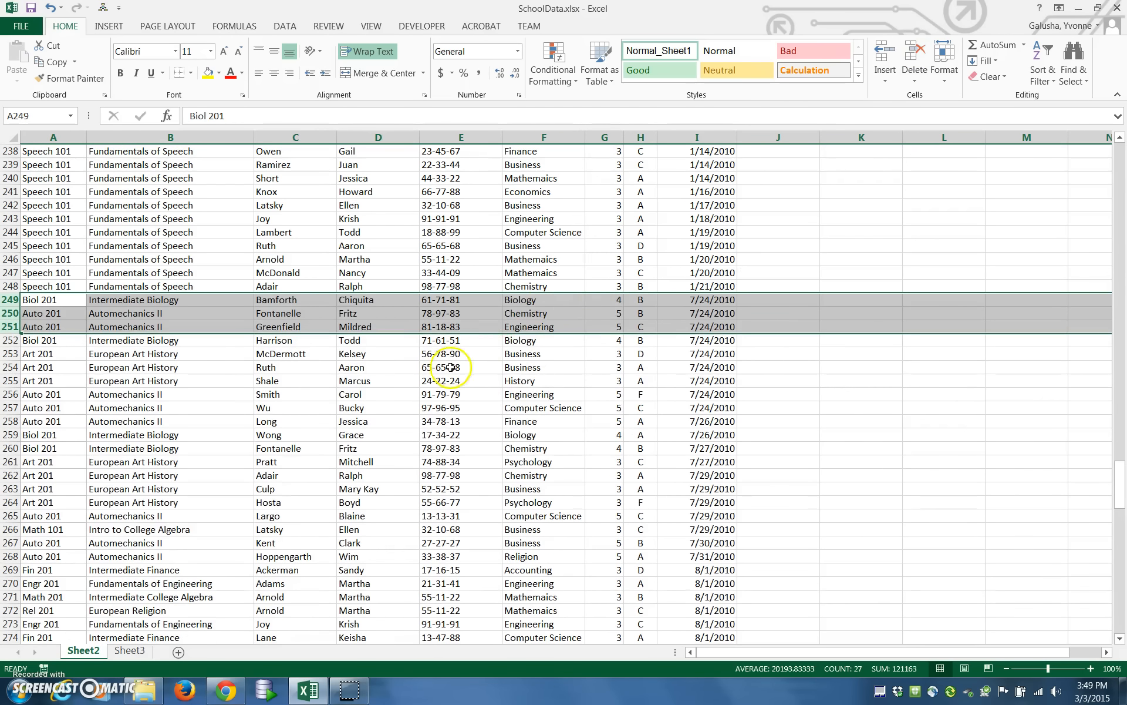
Delete rows 359 to 366, the credit total and blank rows below the last record
scroll(450, 367, "down", 16)
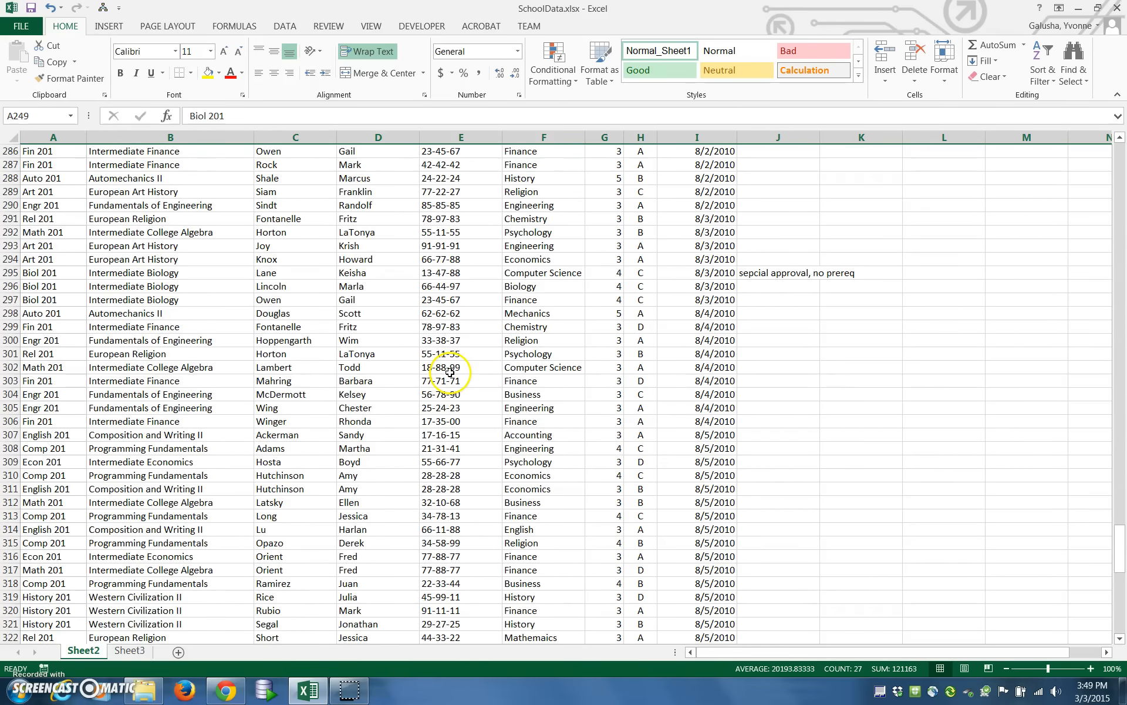
scroll(450, 372, "down", 17)
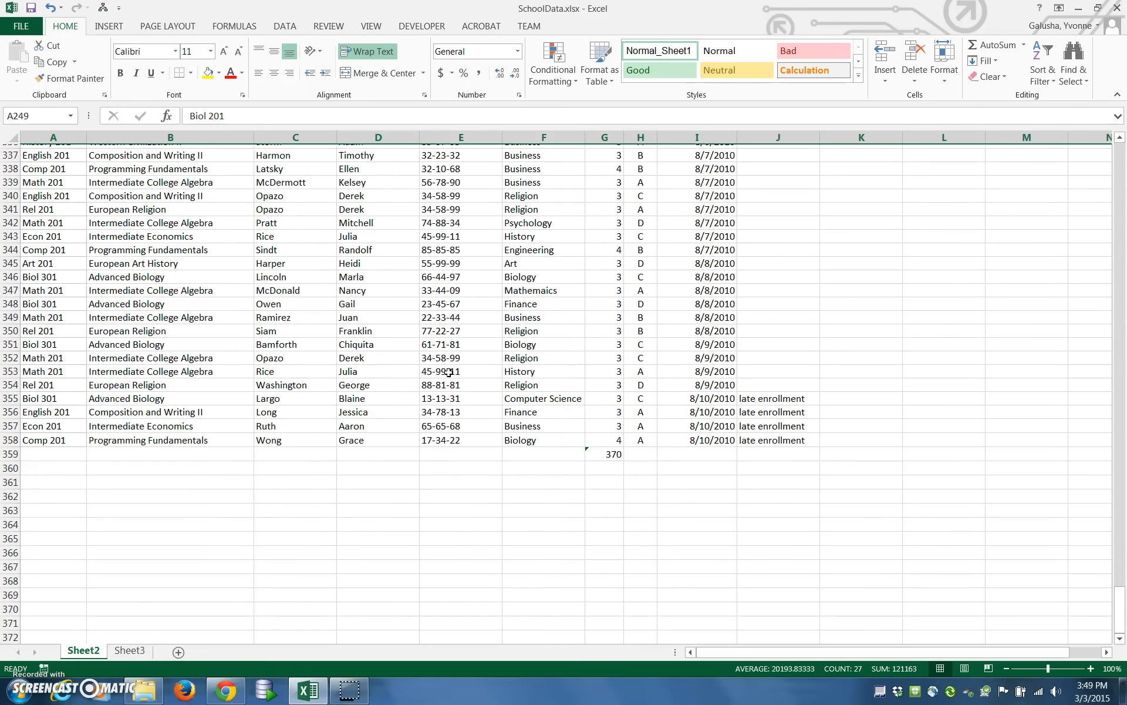
left_click(41, 457)
left_click_drag(6, 450, 6, 549)
left_click(919, 53)
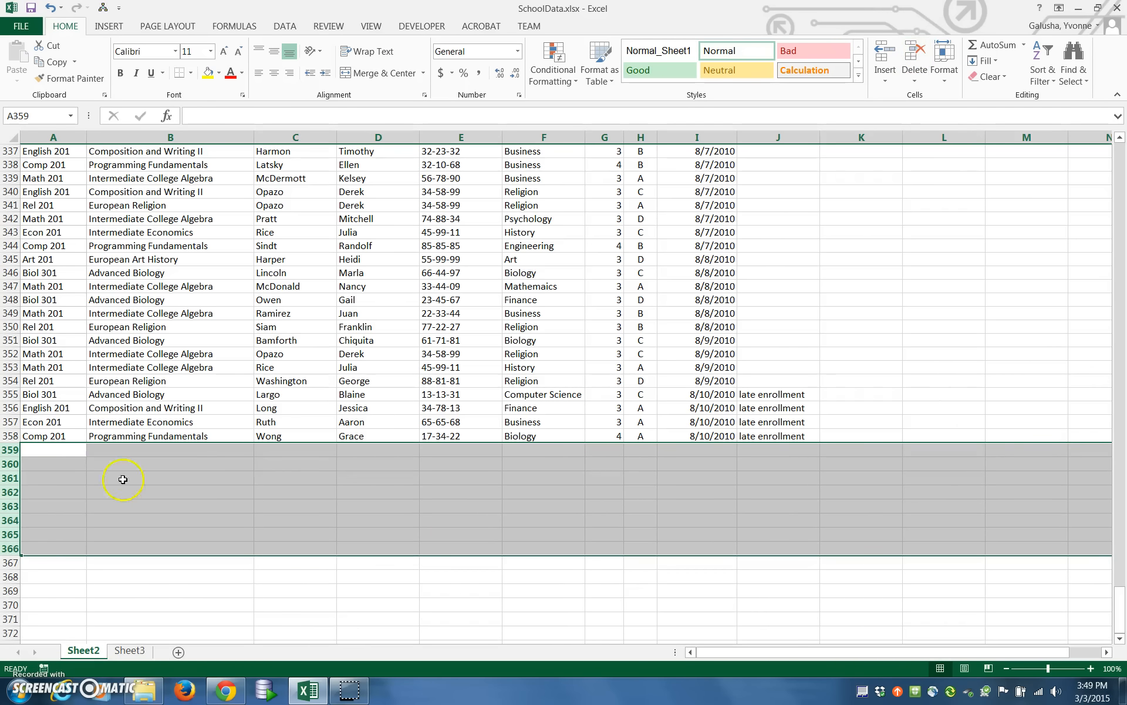
Delete columns J through M to remove the stray comments beside the enrollment dates
left_click_drag(1123, 602, 1119, 142)
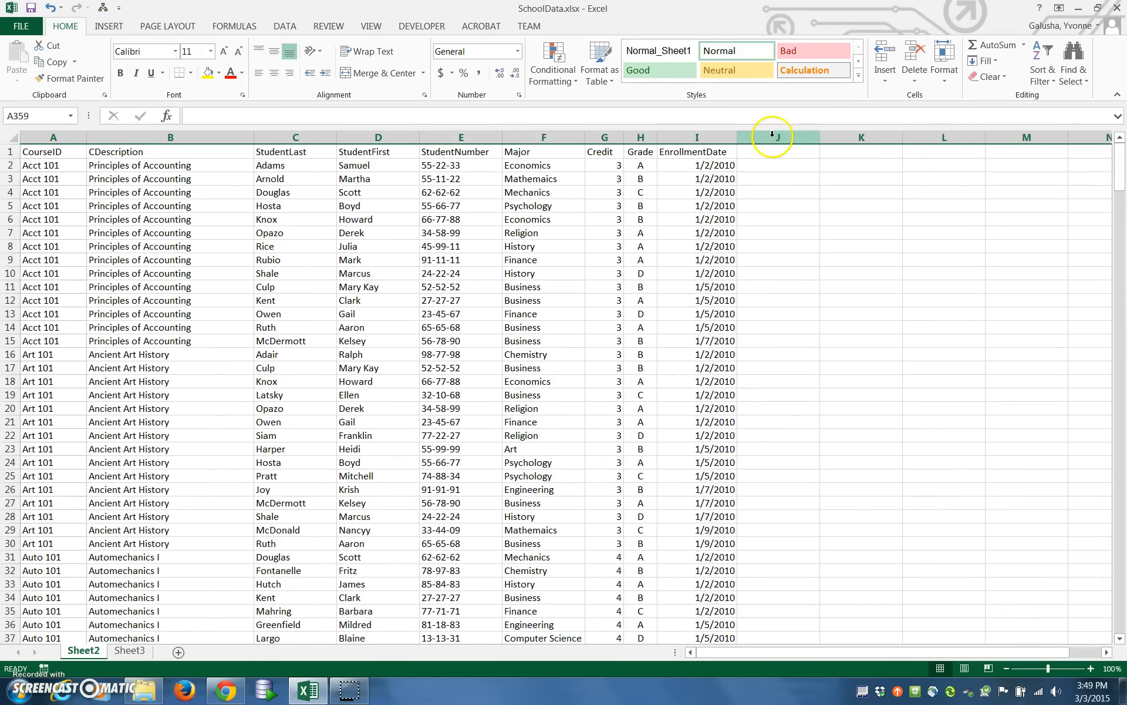
left_click_drag(783, 137, 999, 155)
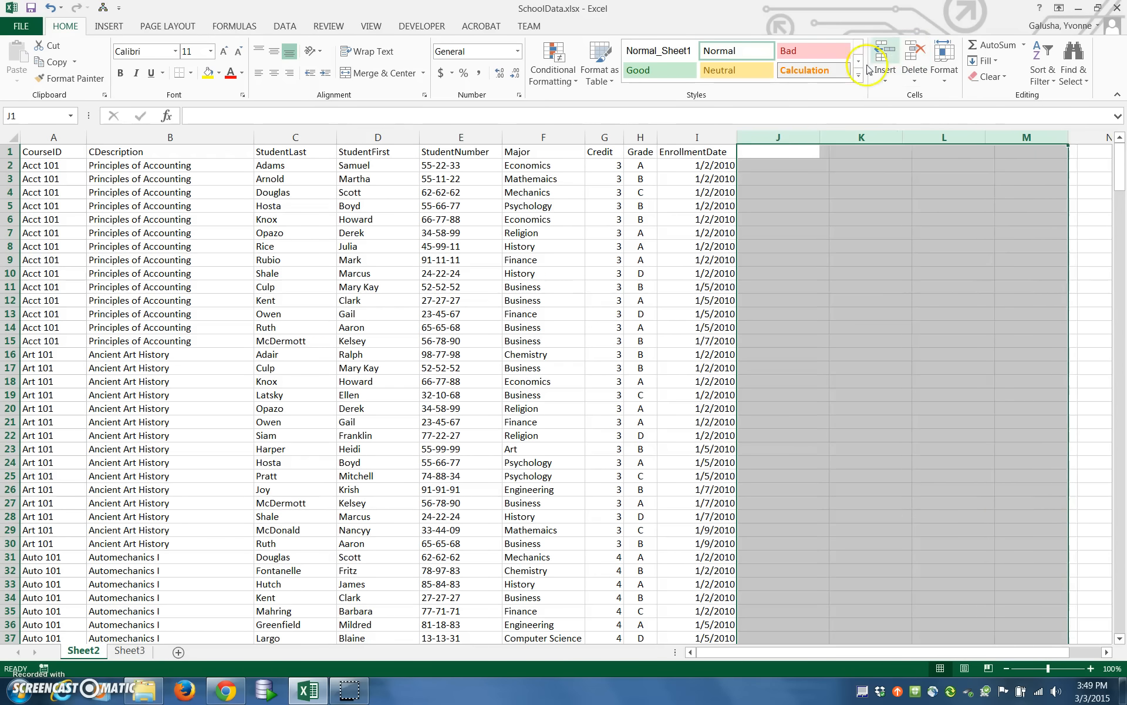
left_click(522, 245)
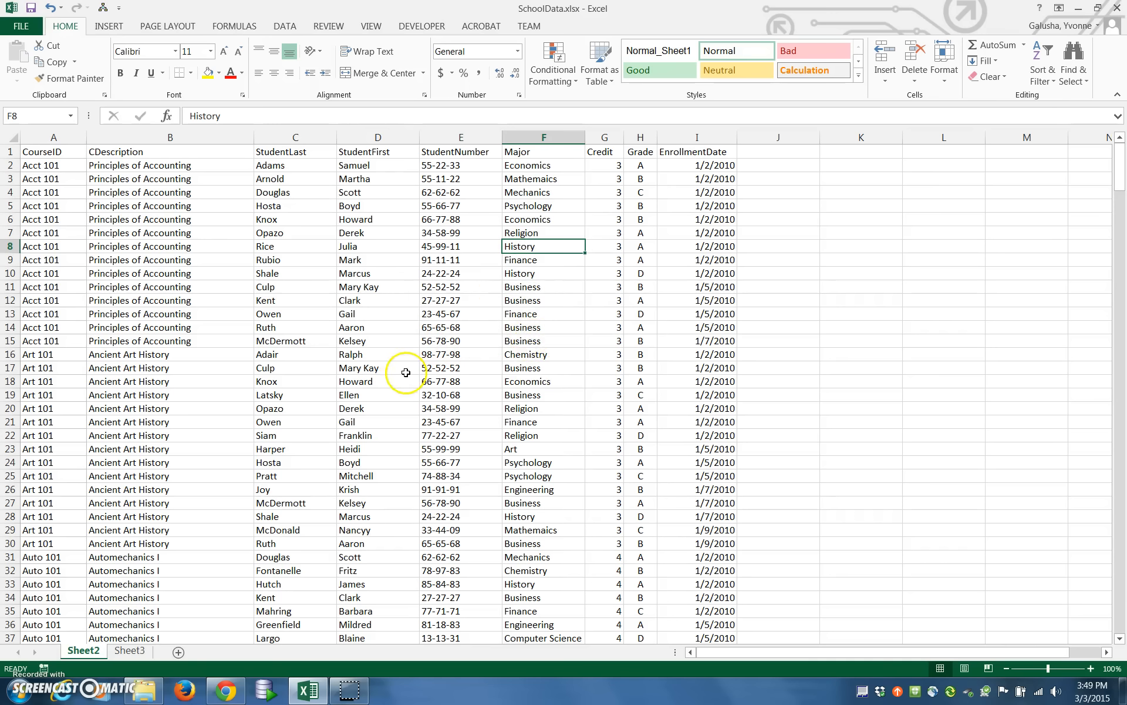
Look through the records down the sheet for remaining blank rows, totals or stray comments
left_click(10, 138)
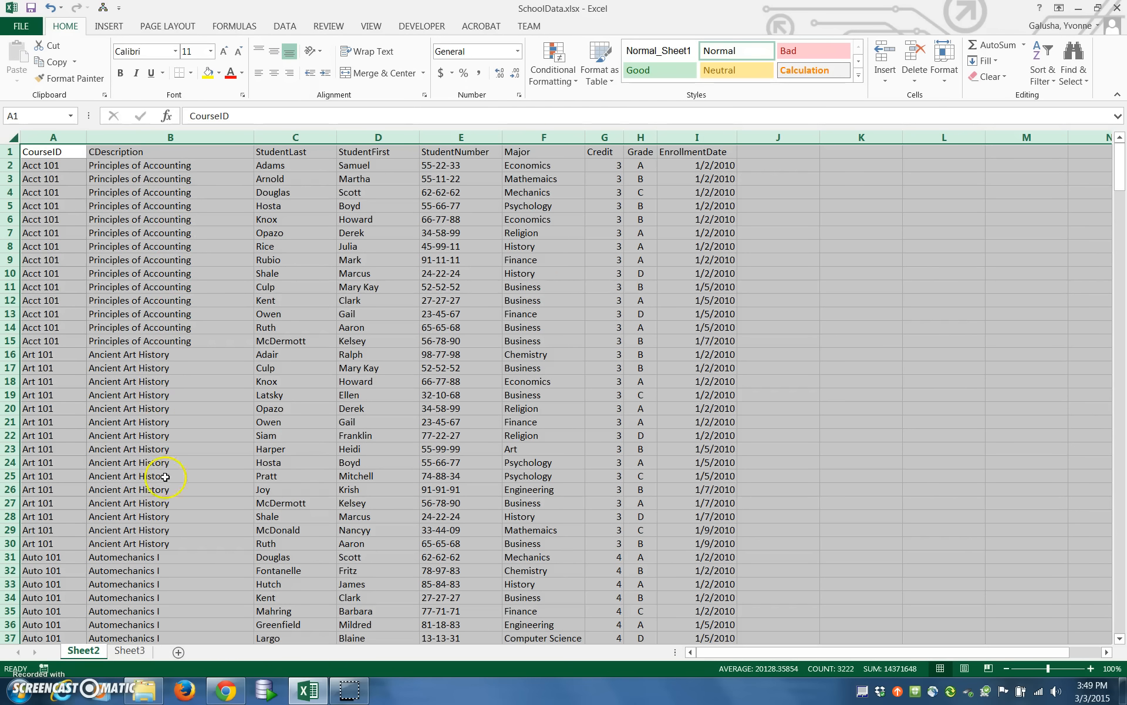
scroll(179, 496, "down", 5)
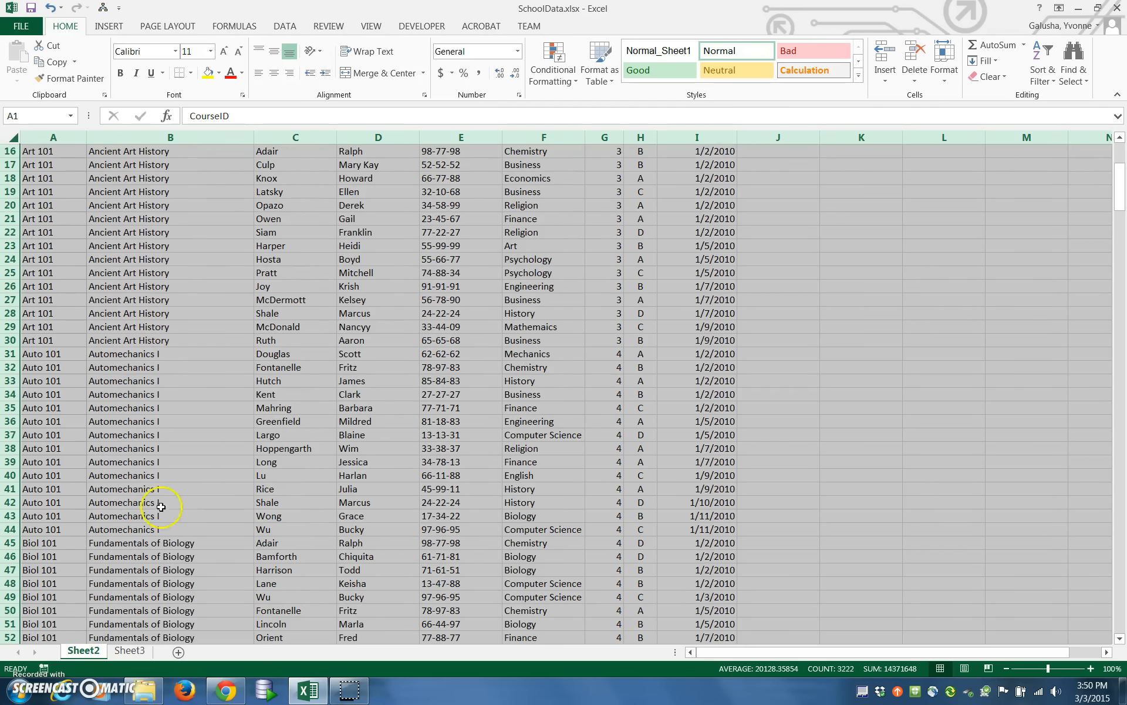
scroll(190, 400, "down", 1)
scroll(190, 400, "down", 5)
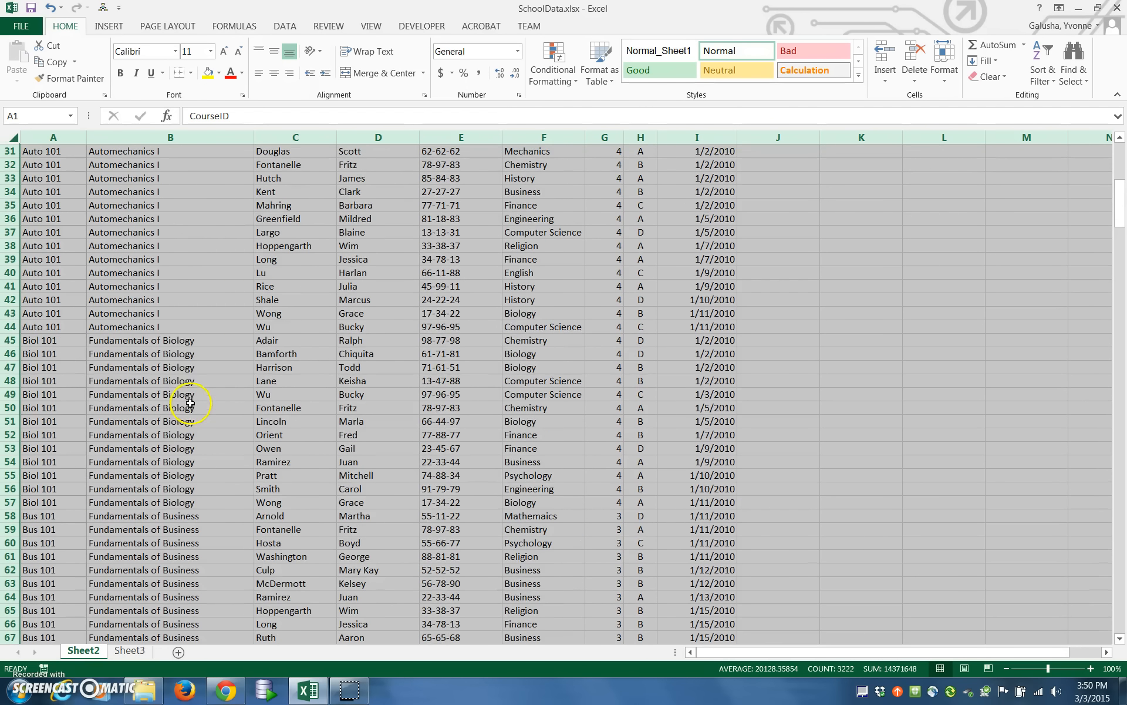
scroll(193, 512, "down", 5)
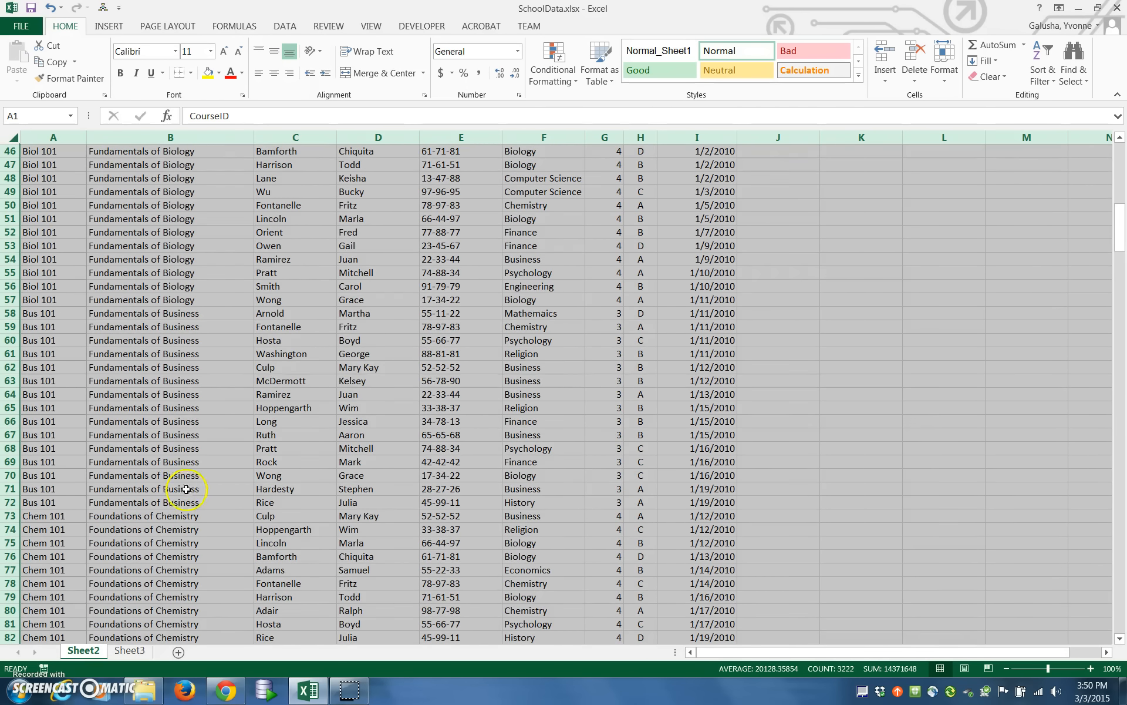
scroll(189, 476, "down", 7)
scroll(170, 412, "down", 12)
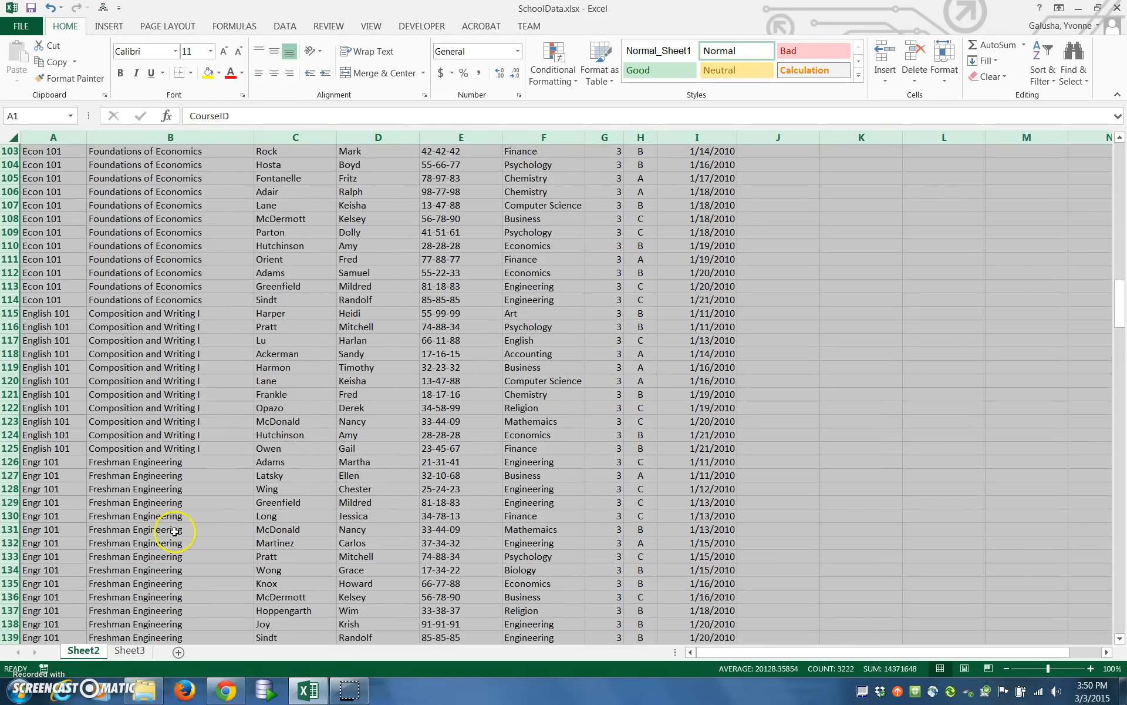
scroll(173, 517, "down", 13)
scroll(172, 493, "down", 20)
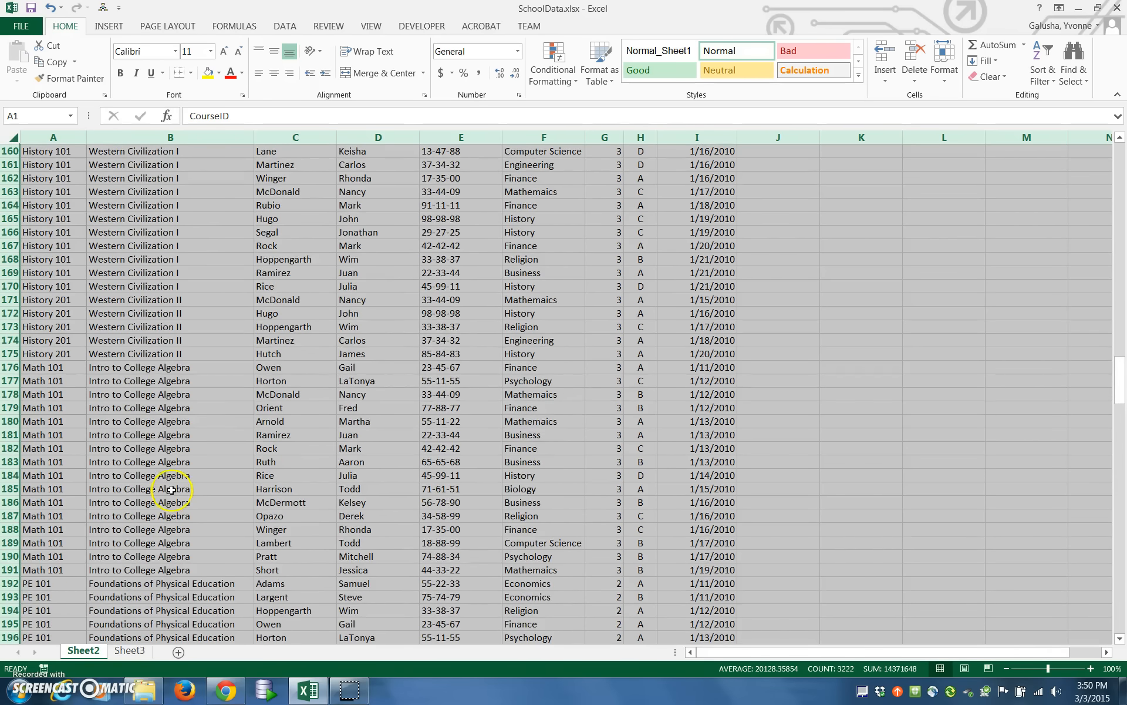
scroll(173, 470, "down", 6)
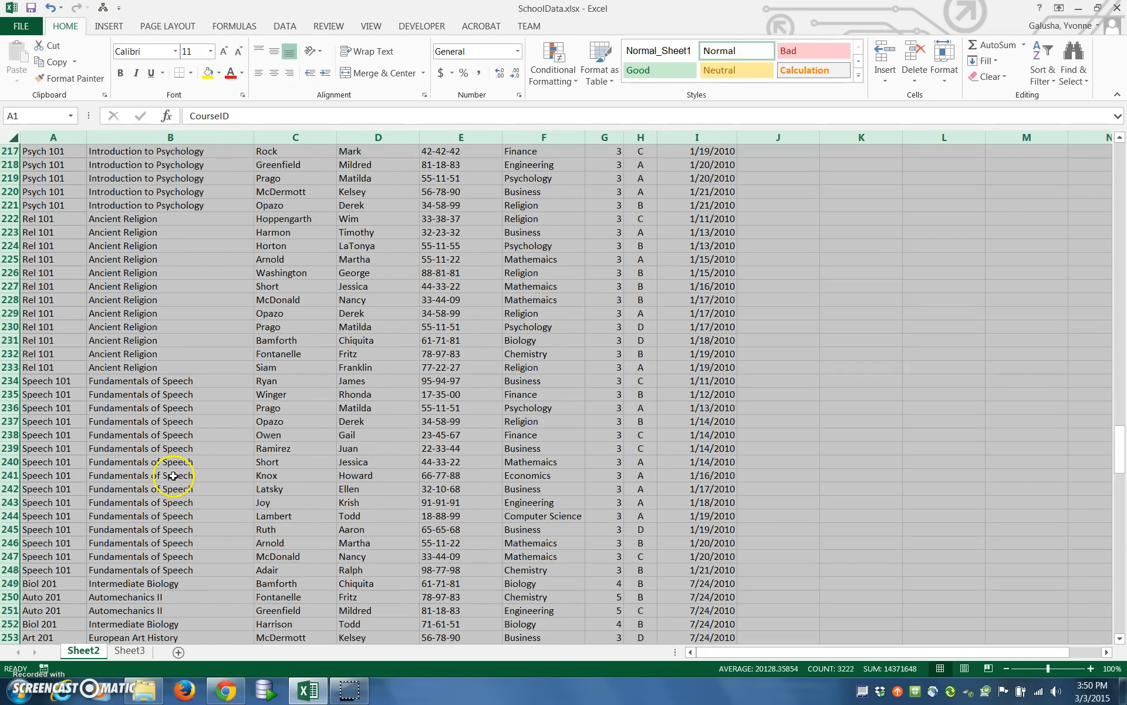
scroll(166, 424, "down", 17)
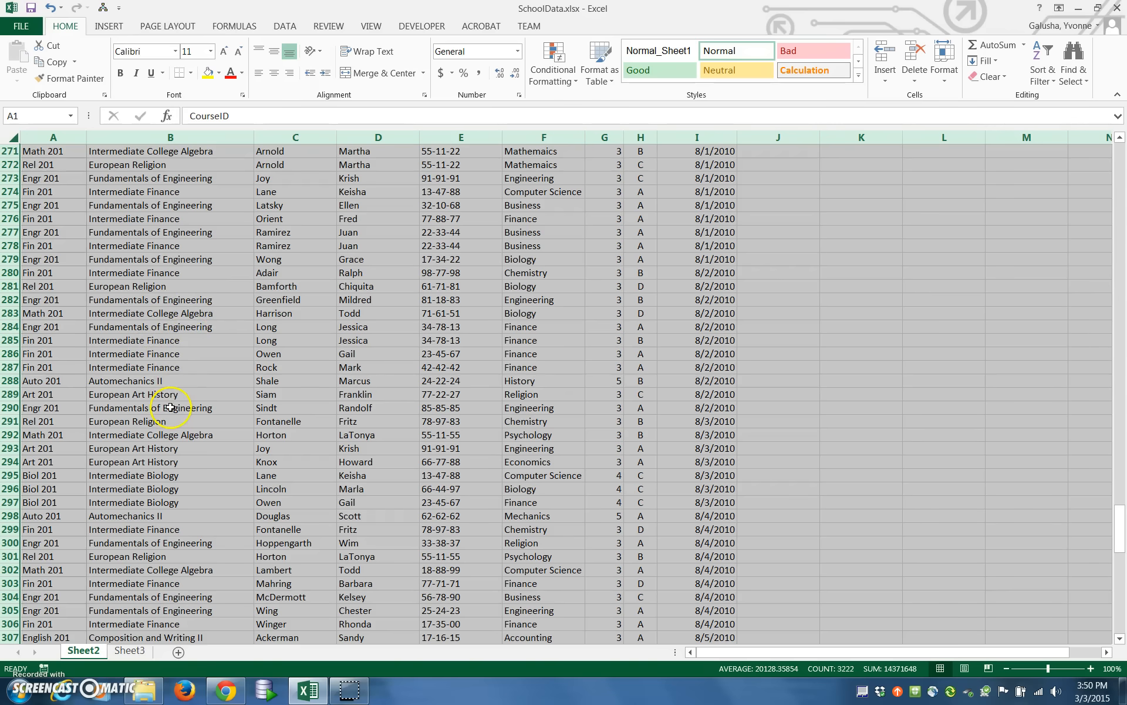
scroll(170, 407, "down", 13)
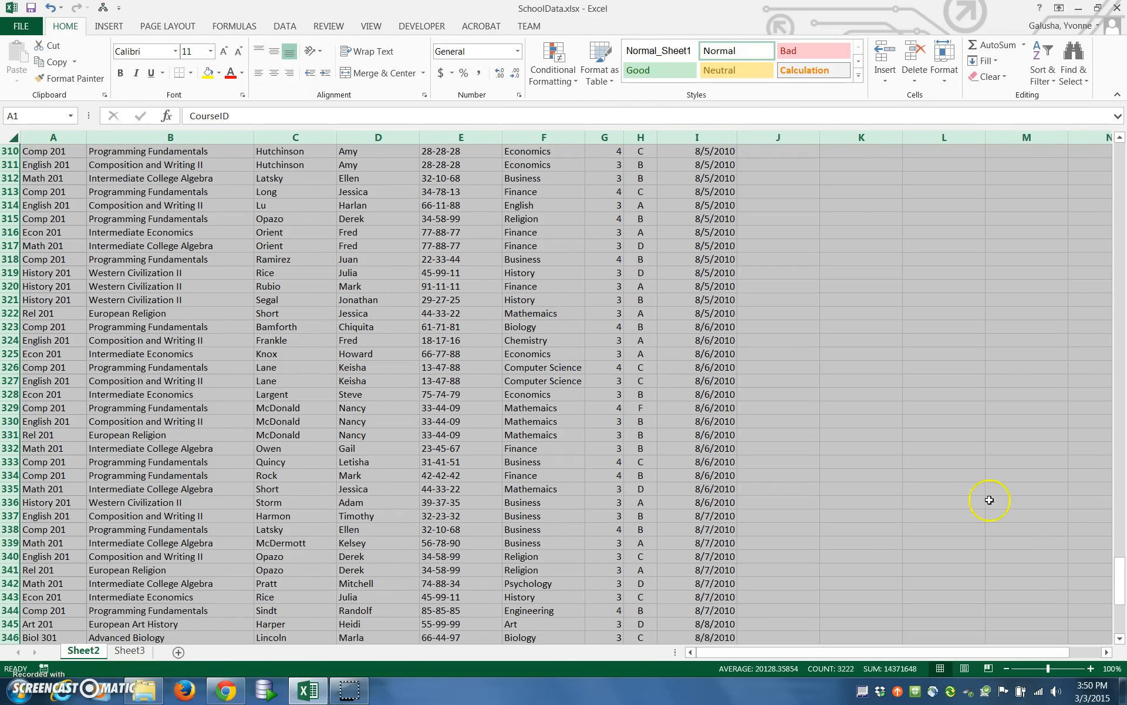
left_click_drag(1121, 581, 1120, 146)
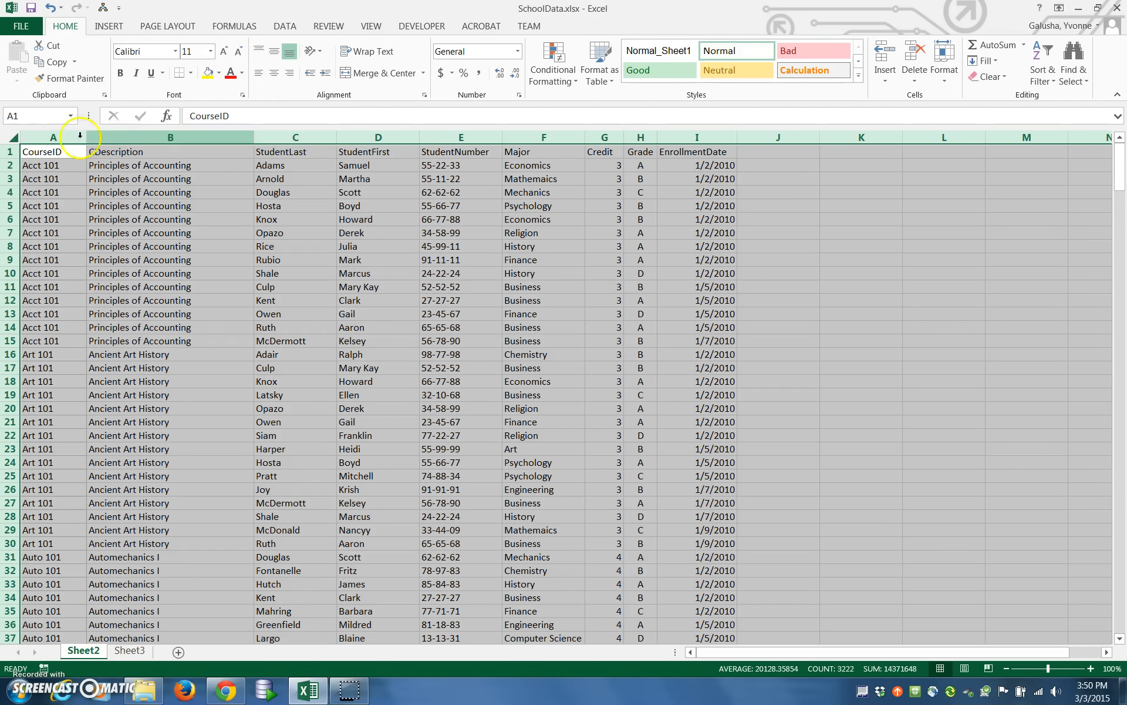
Sort the entire worksheet by StudentLast values from A to Z, keeping the first row as headers
left_click(10, 140)
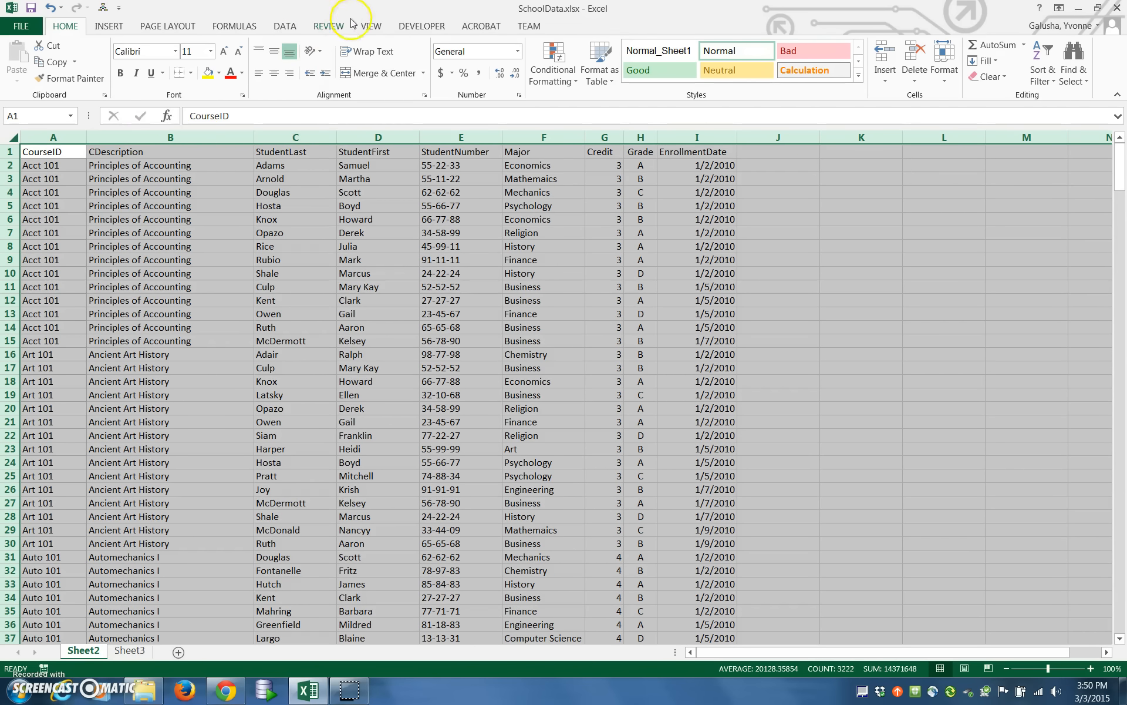
left_click(285, 26)
left_click(332, 62)
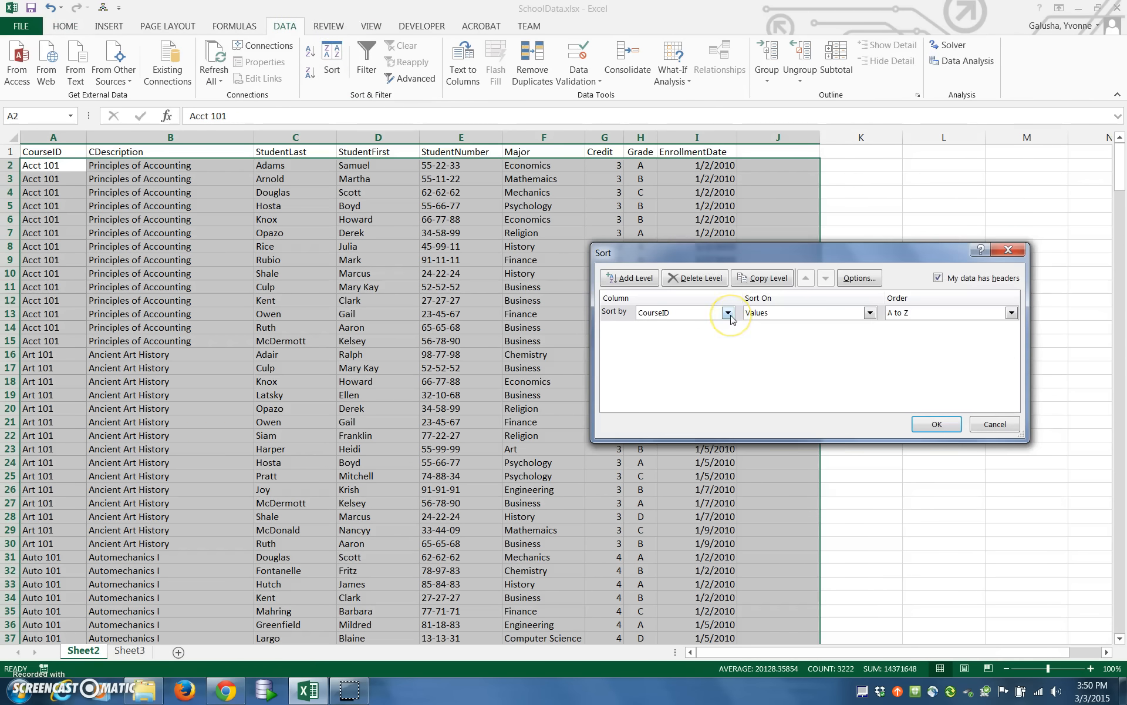
left_click(728, 313)
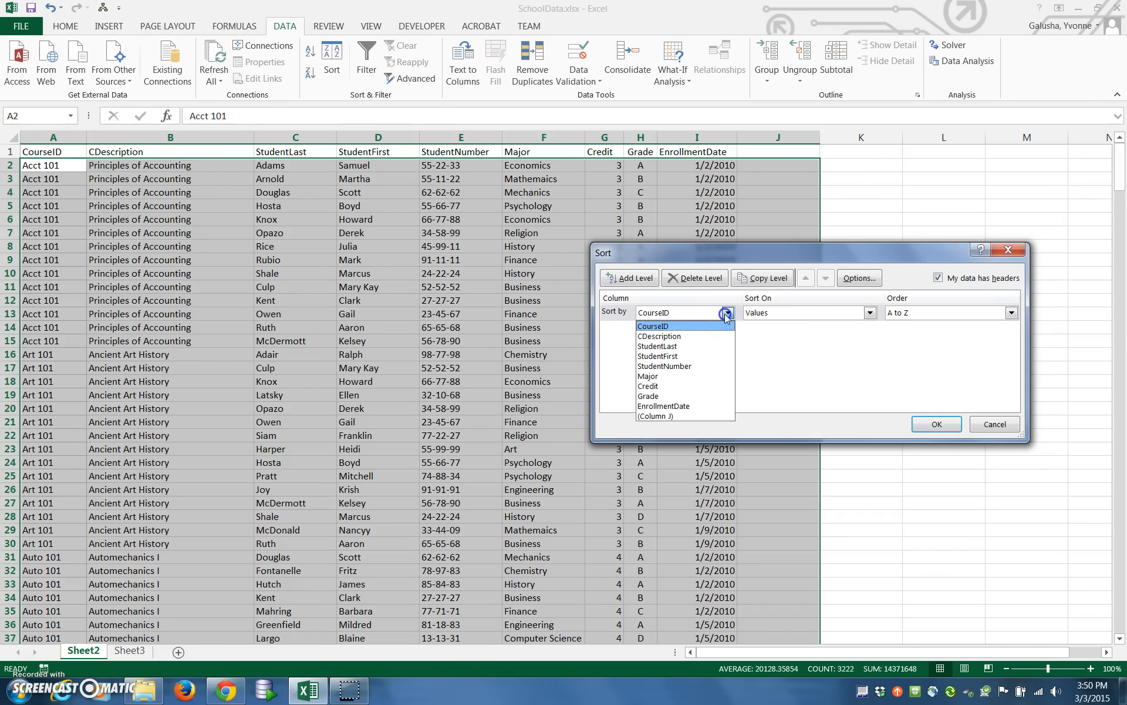
left_click(693, 346)
left_click(937, 423)
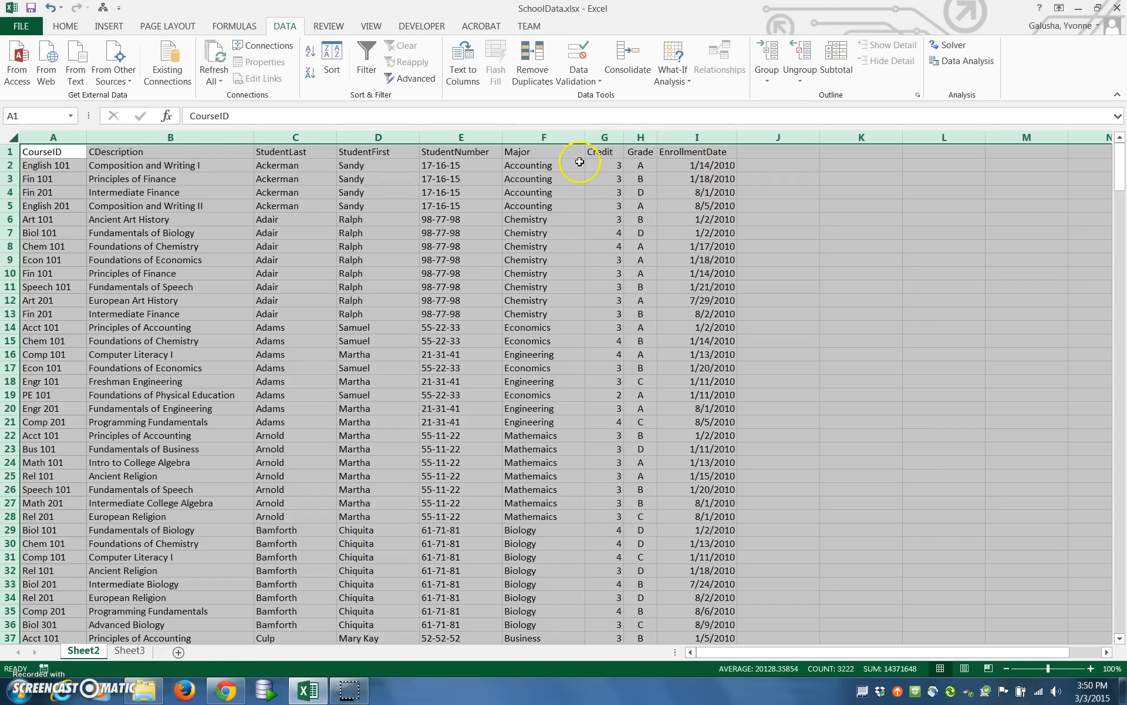
Look through the sorted StudentLast and StudentFirst columns for misspelled or inconsistent student names
scroll(376, 243, "down", 1)
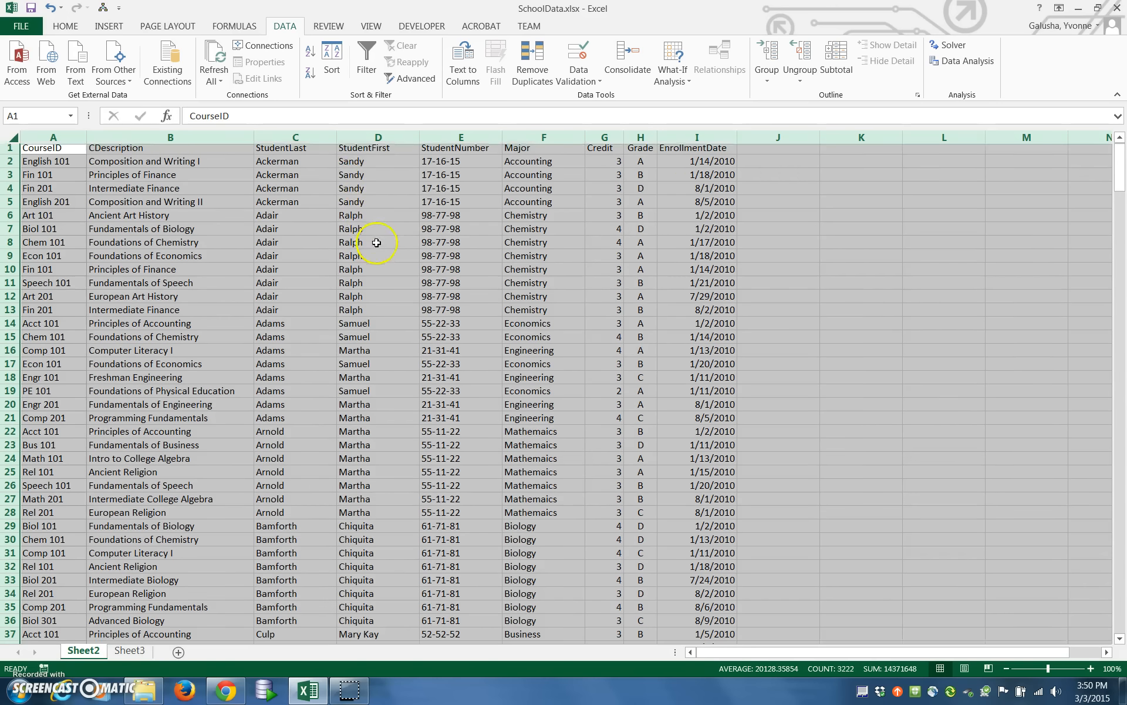
scroll(376, 242, "down", 4)
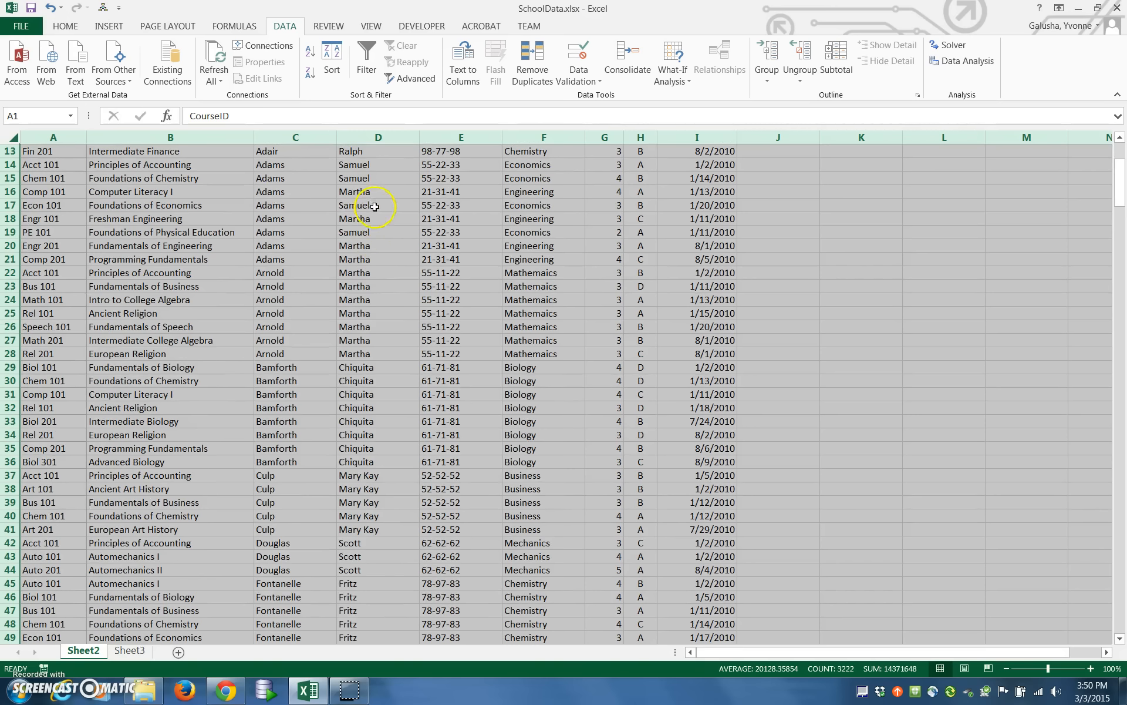
scroll(352, 289, "down", 3)
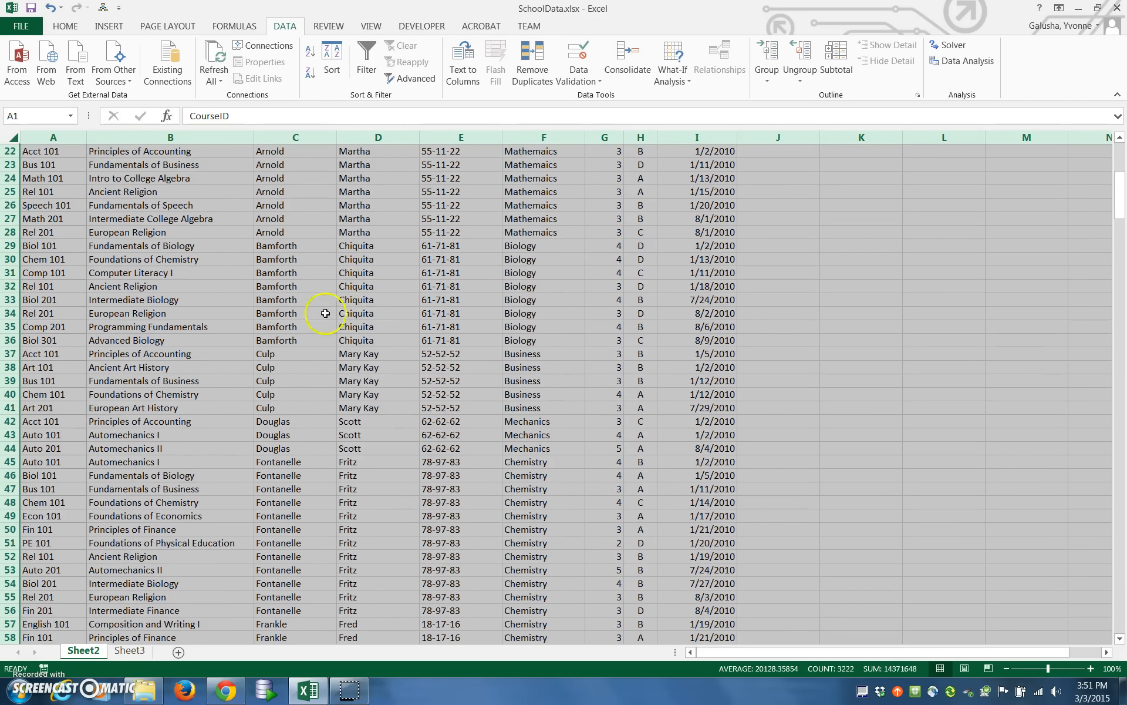
scroll(352, 309, "down", 3)
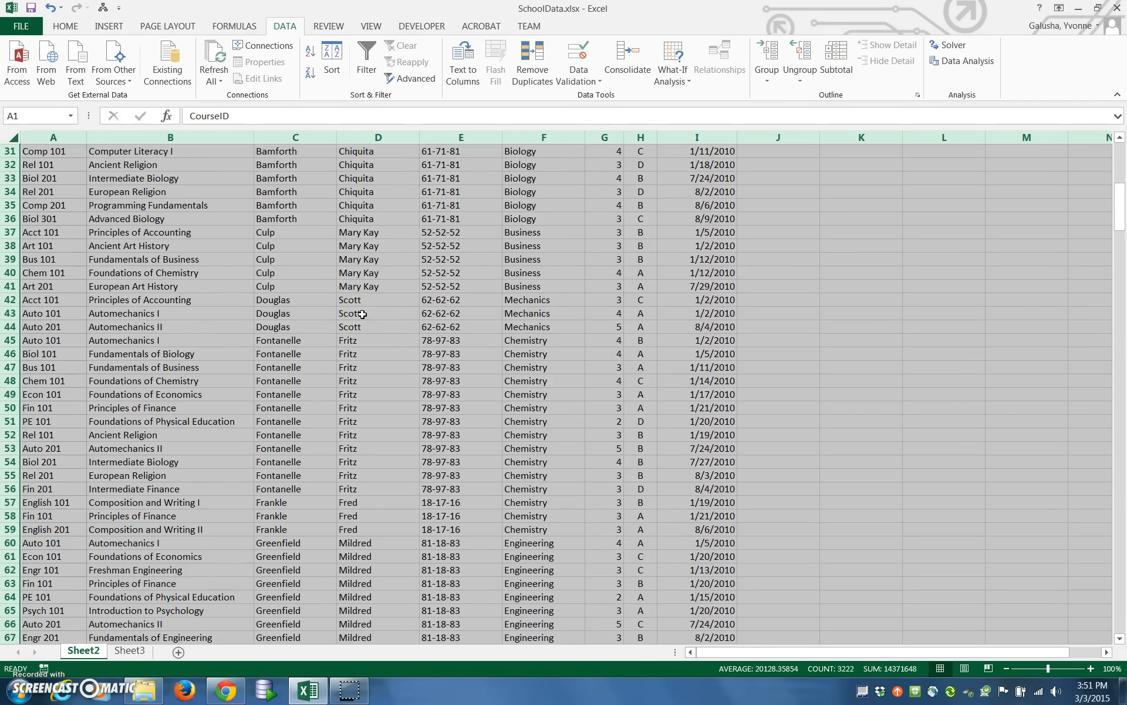
scroll(362, 314, "down", 4)
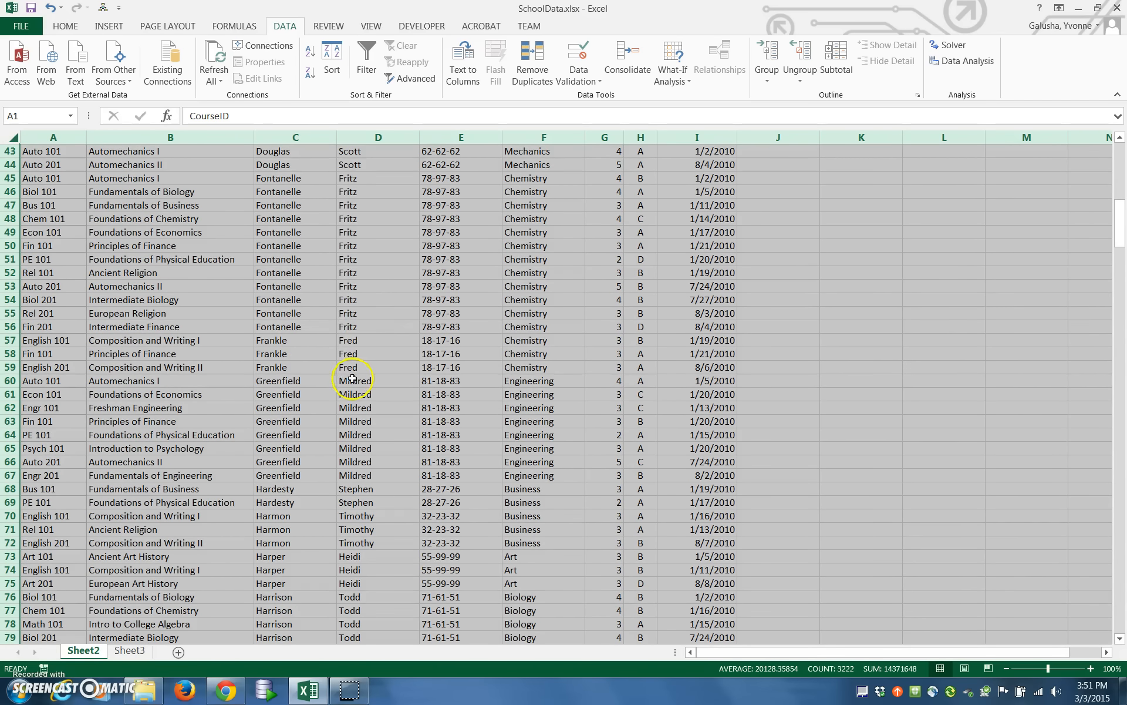
scroll(361, 372, "down", 3)
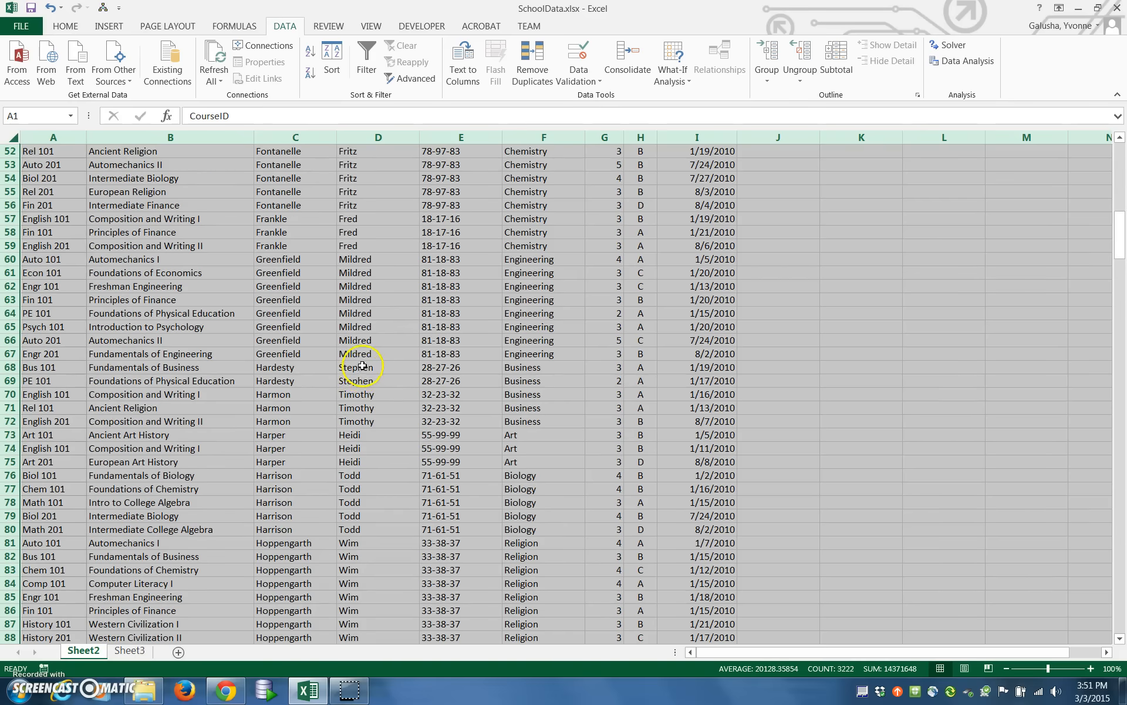
scroll(362, 364, "down", 16)
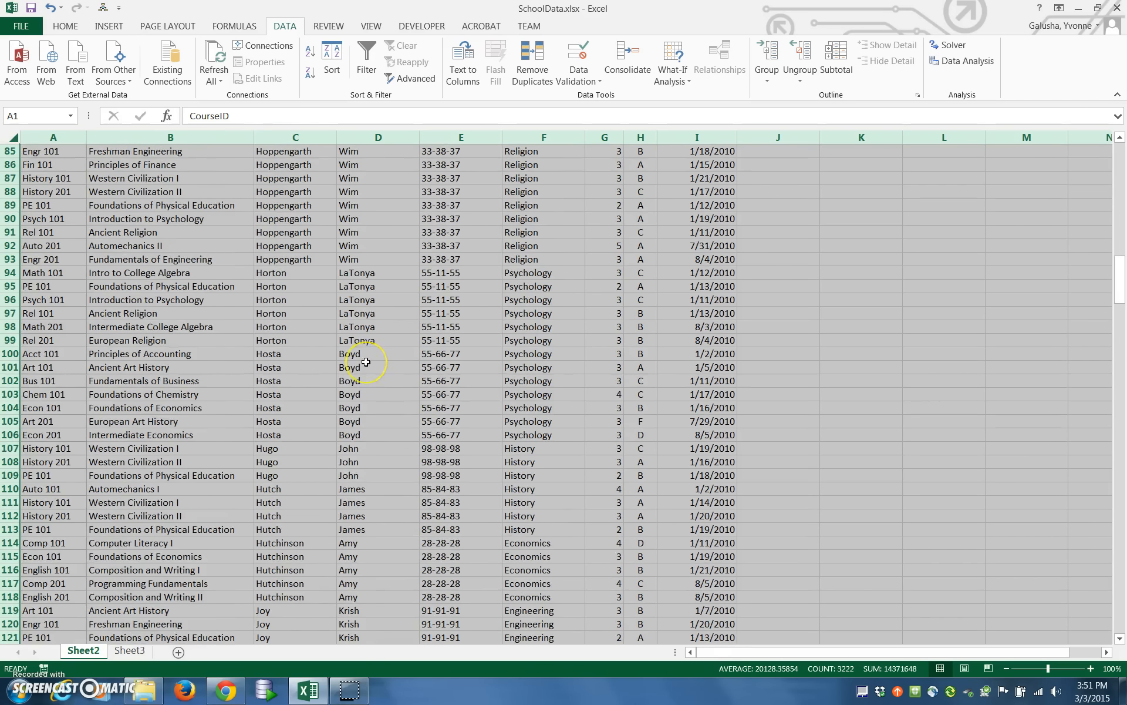
scroll(365, 362, "down", 7)
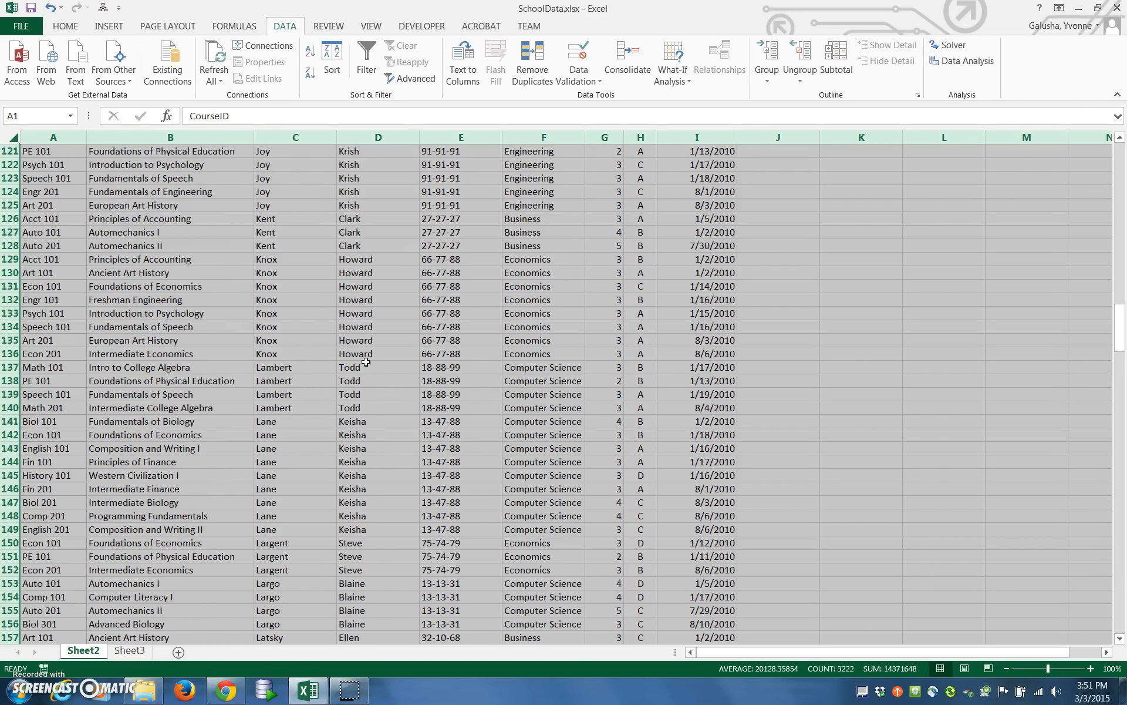
scroll(366, 362, "down", 17)
scroll(366, 362, "down", 6)
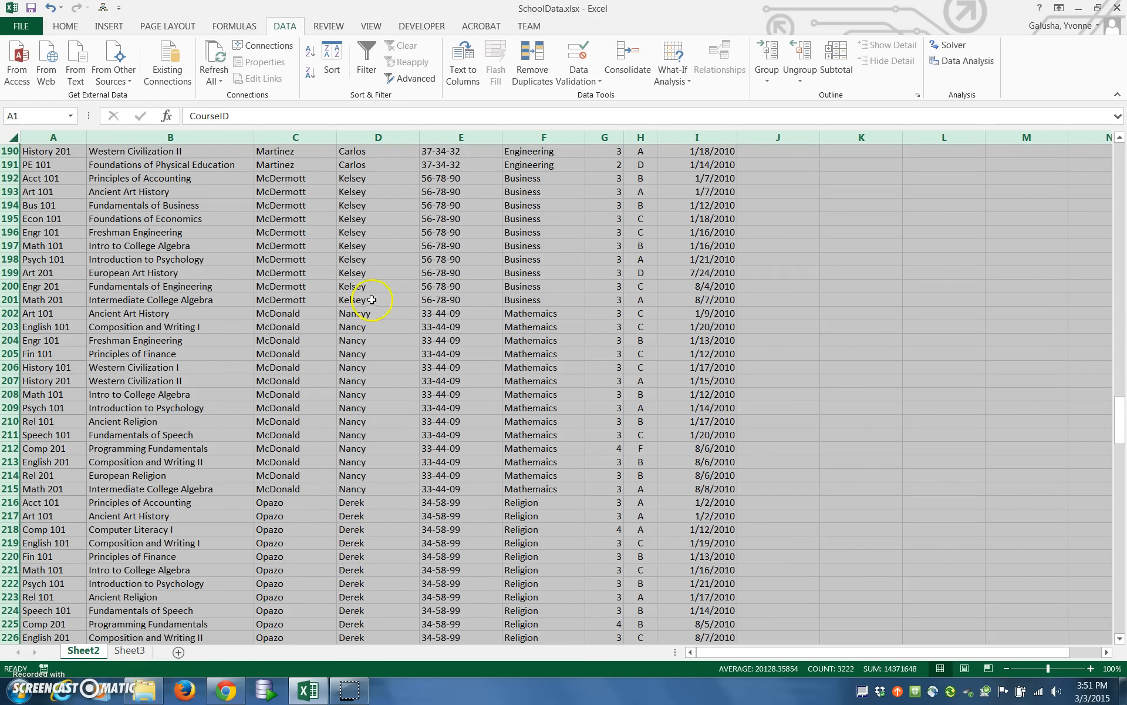
scroll(372, 300, "up", 1)
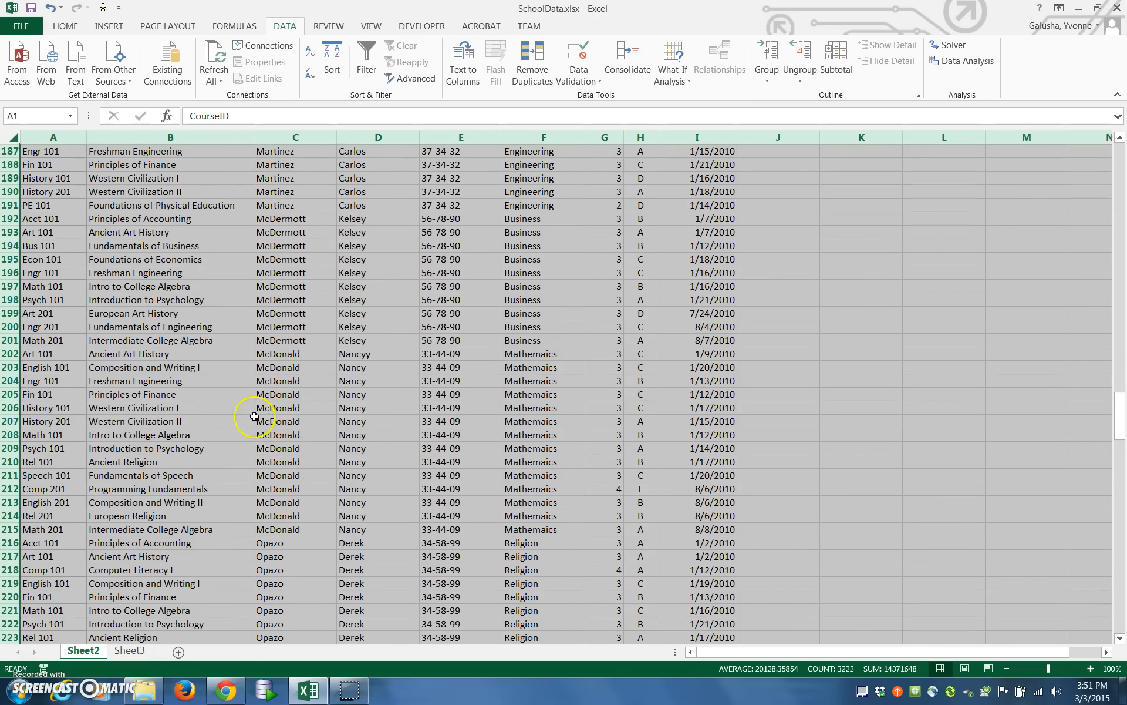
Compare the student details in rows 202 and 203, and remove the extra final "y" from the first name in D202
left_click(366, 354)
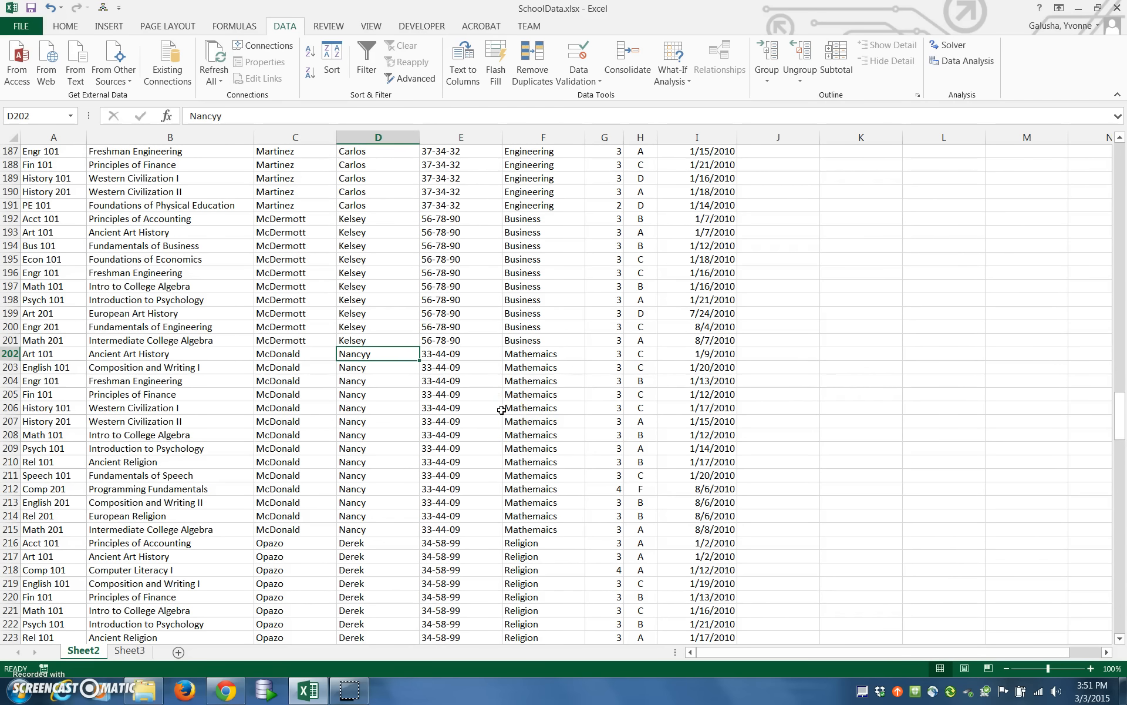
left_click(273, 355)
left_click_drag(331, 355, 450, 370)
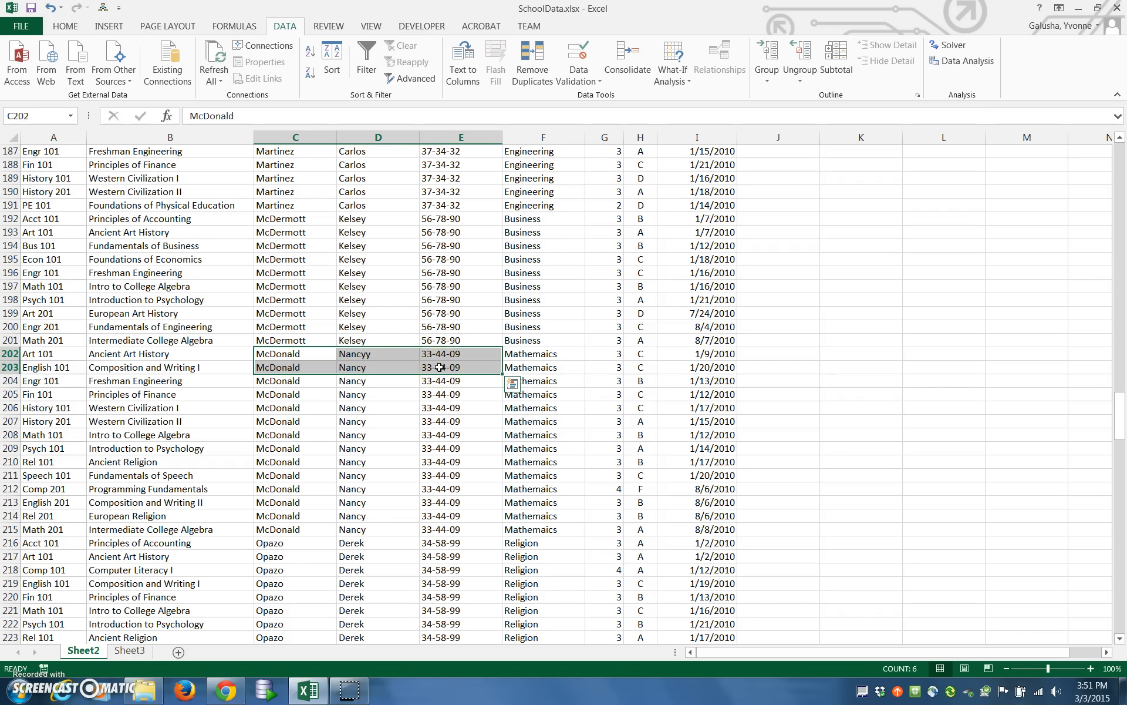
left_click(355, 354)
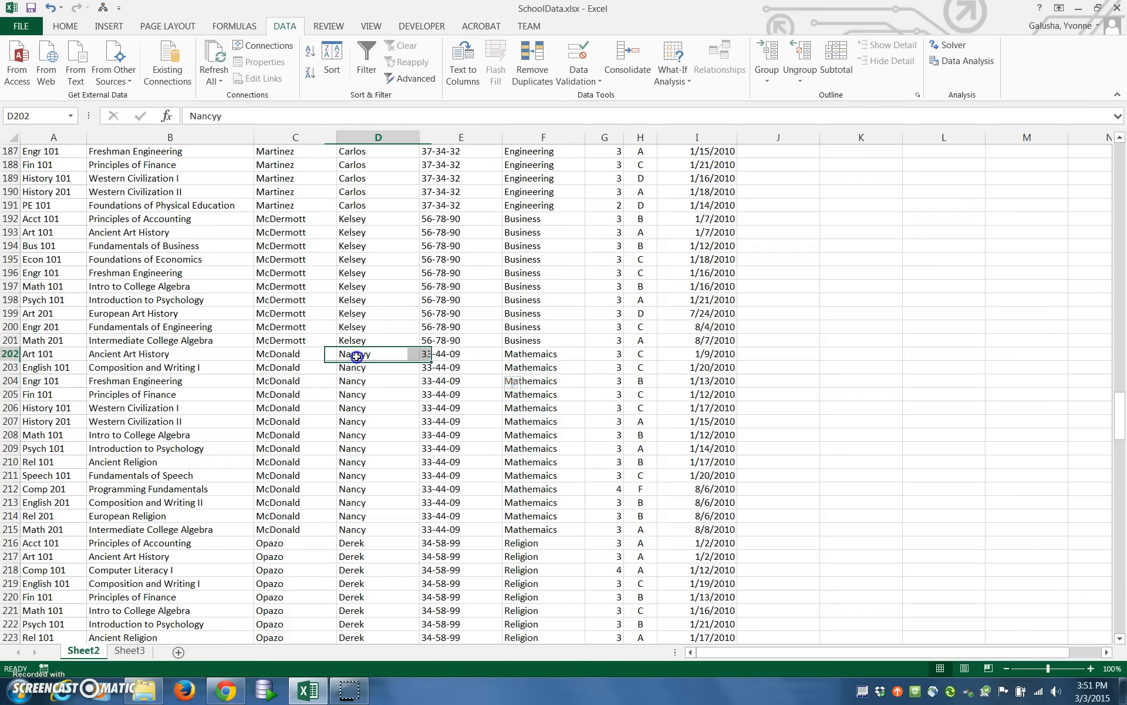
left_click(235, 116)
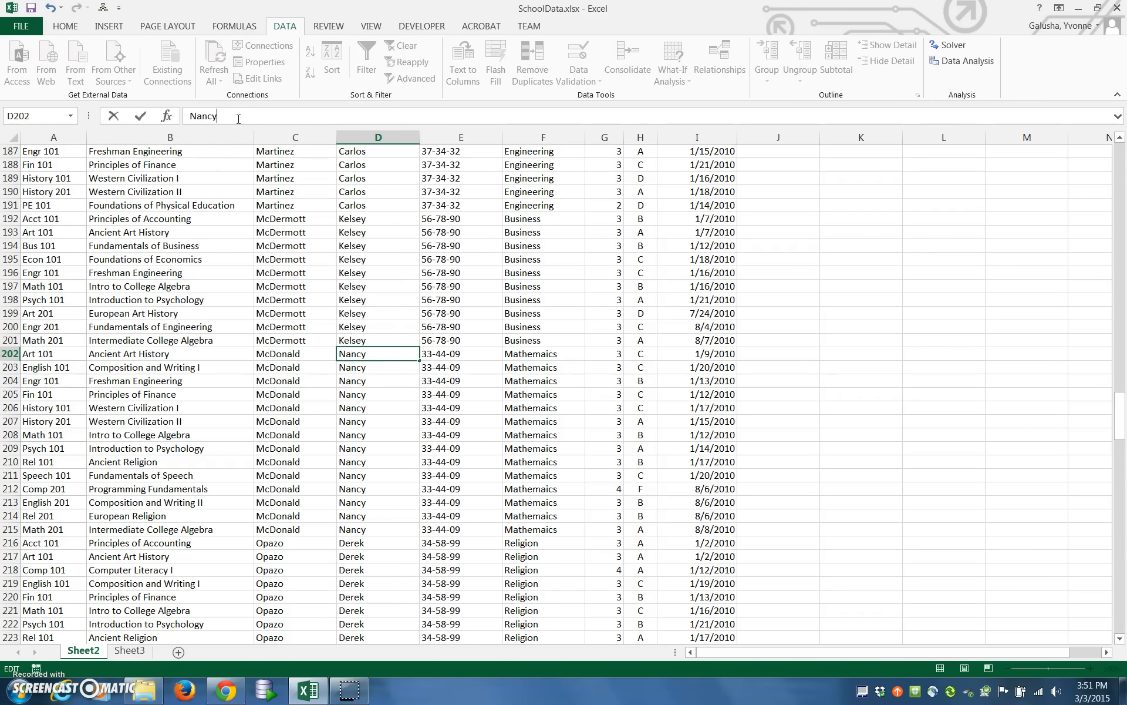
key("Return")
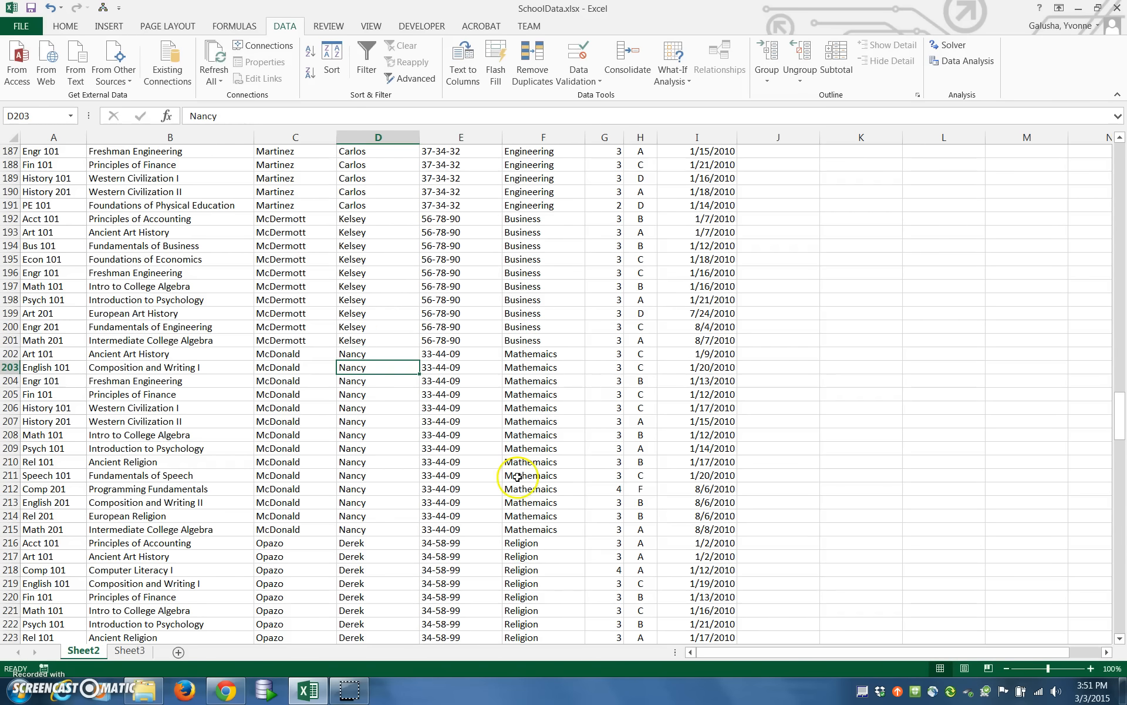
Sort the entire worksheet by Major values from A to Z
scroll(517, 477, "up", 2)
scroll(516, 477, "up", 20)
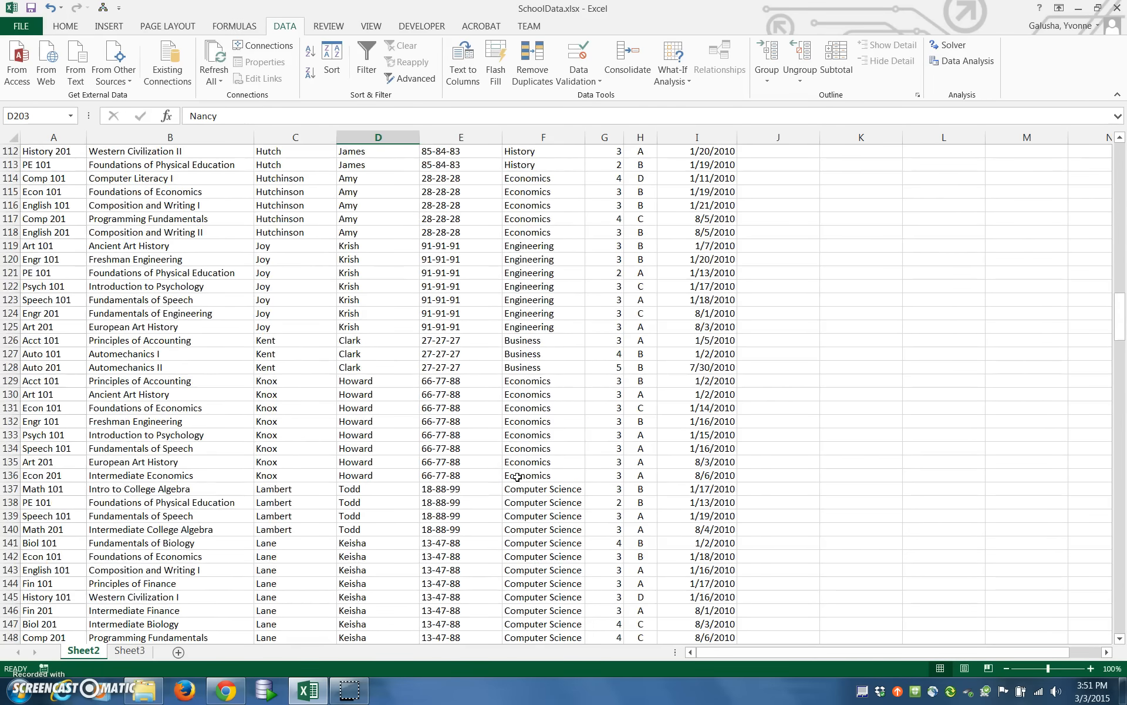
scroll(516, 477, "up", 20)
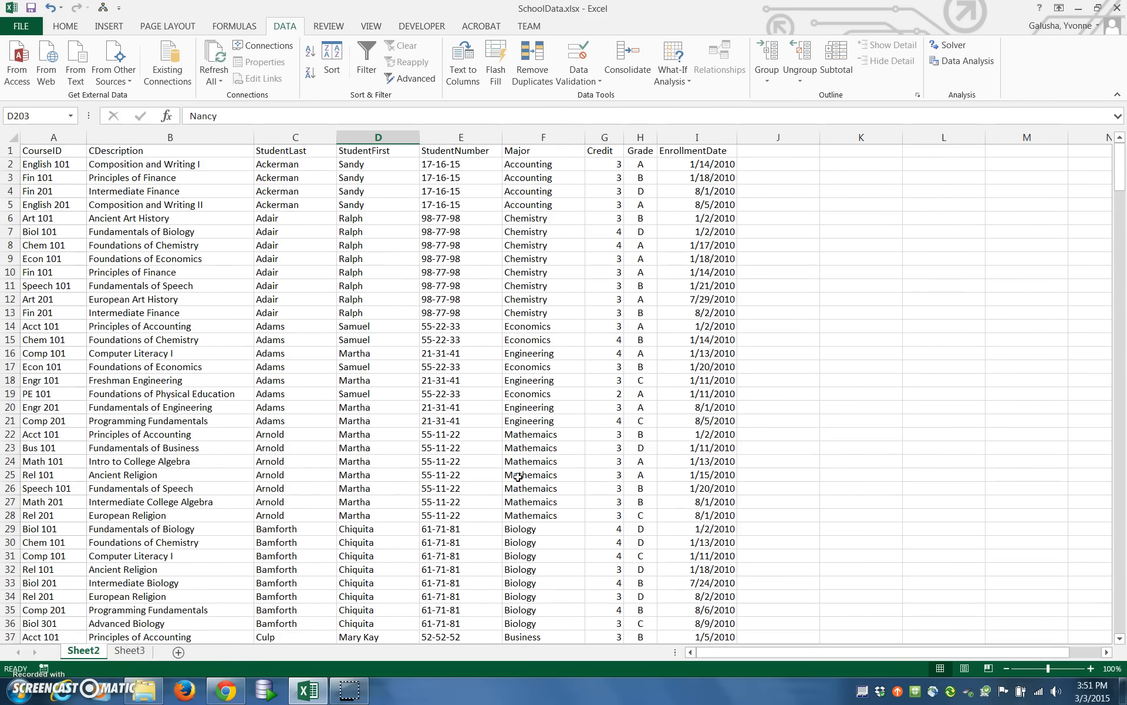
left_click(14, 136)
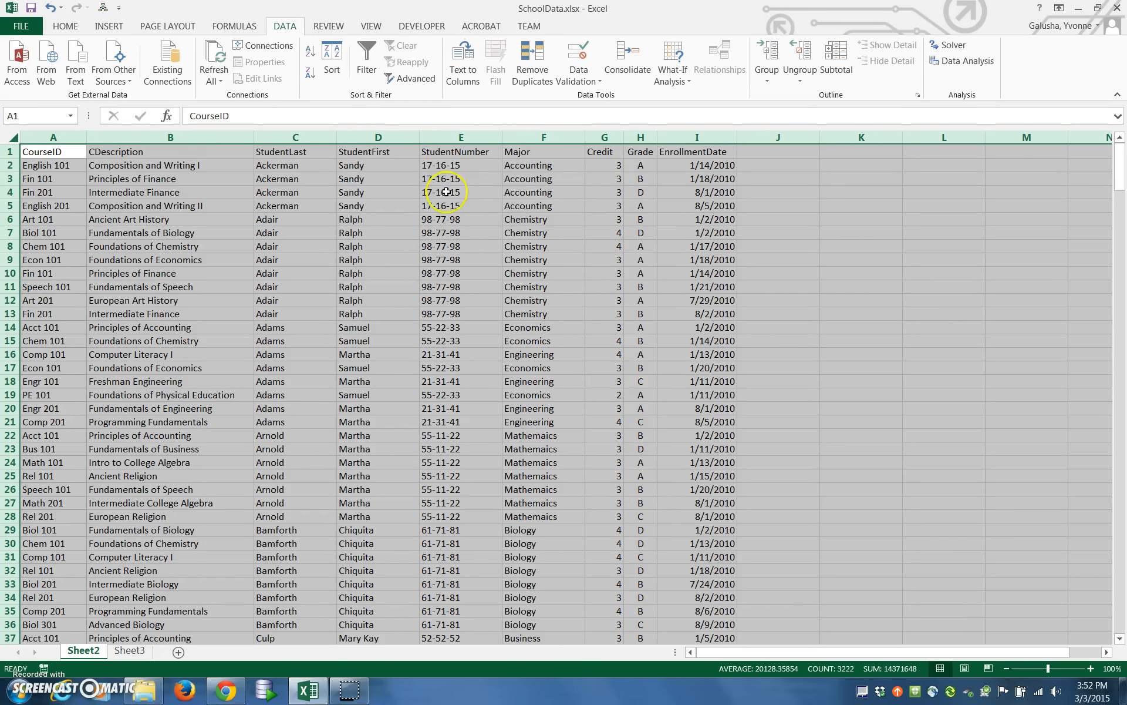
left_click(330, 54)
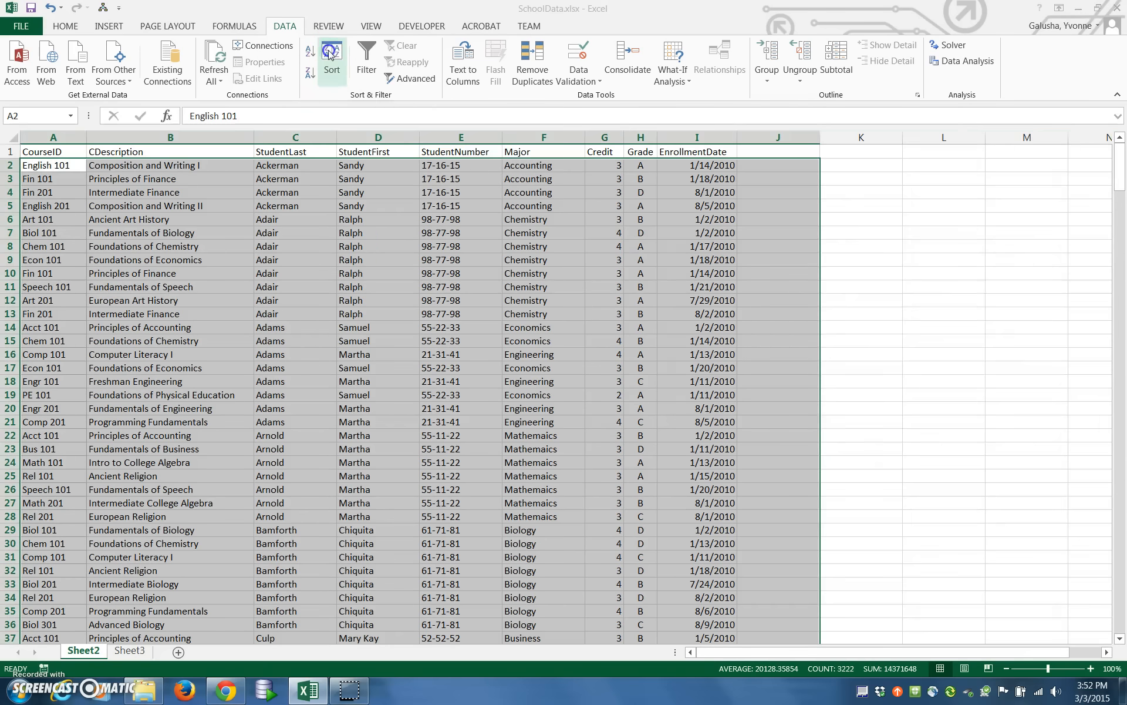
left_click(731, 315)
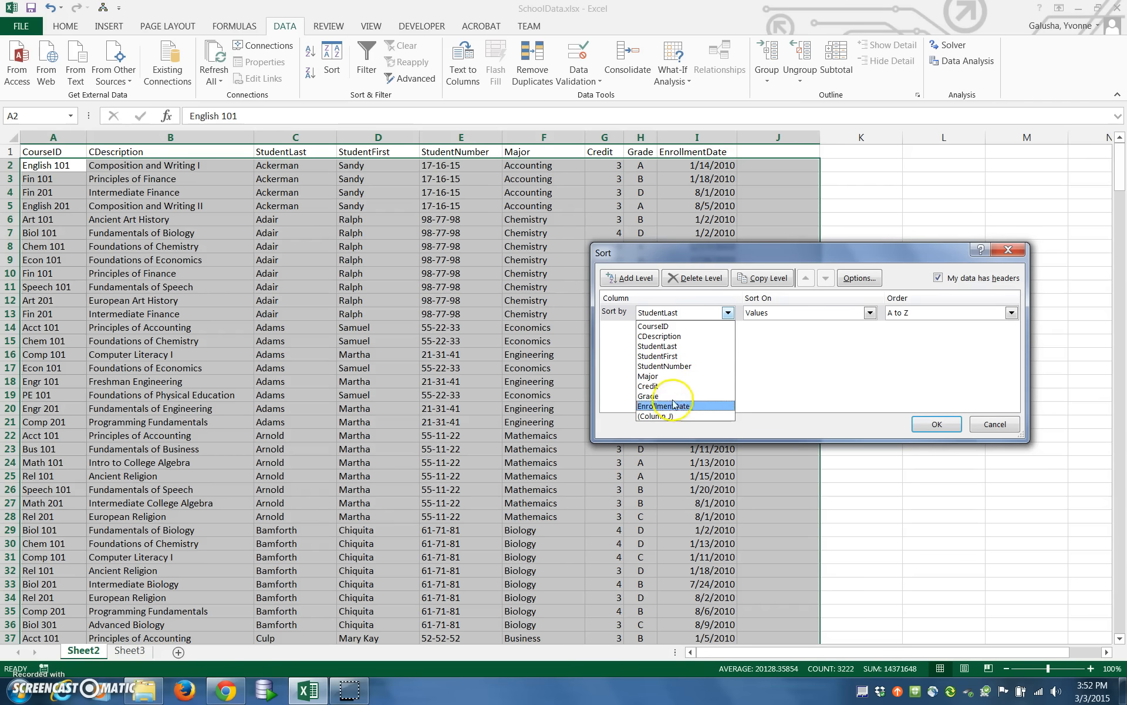
left_click(658, 376)
left_click(933, 423)
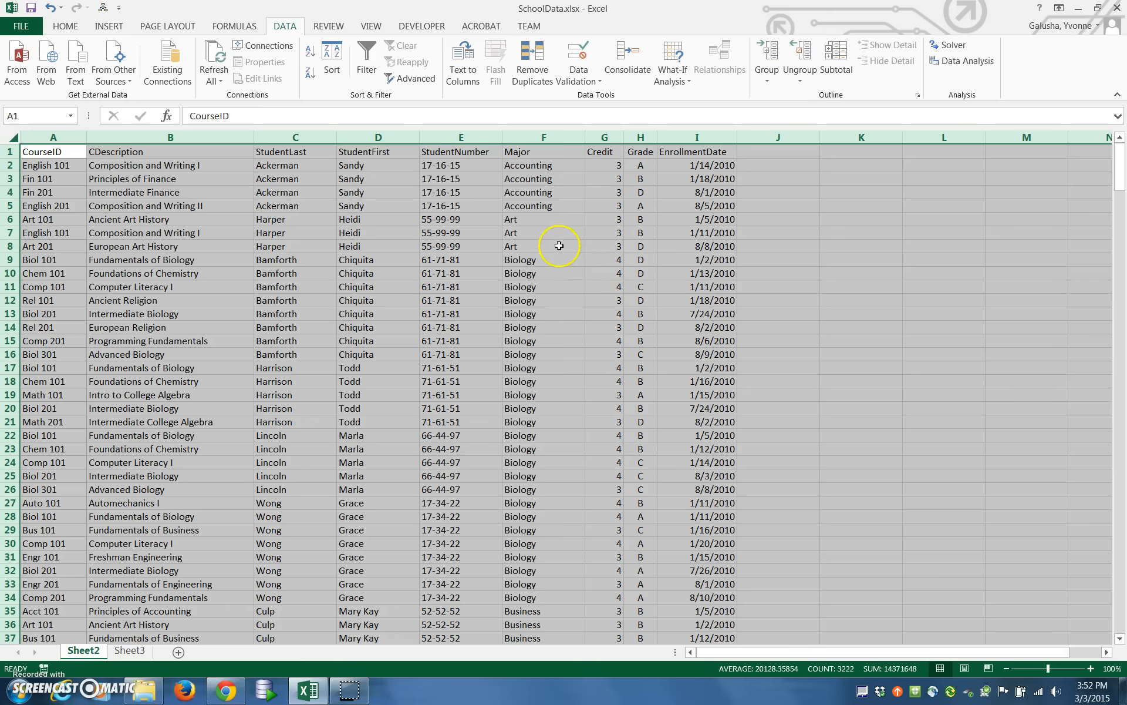
Check the Major column for misspelled entries, and compare the student's name and number in row 269 with the History records above
scroll(561, 251, "down", 20)
scroll(545, 252, "down", 20)
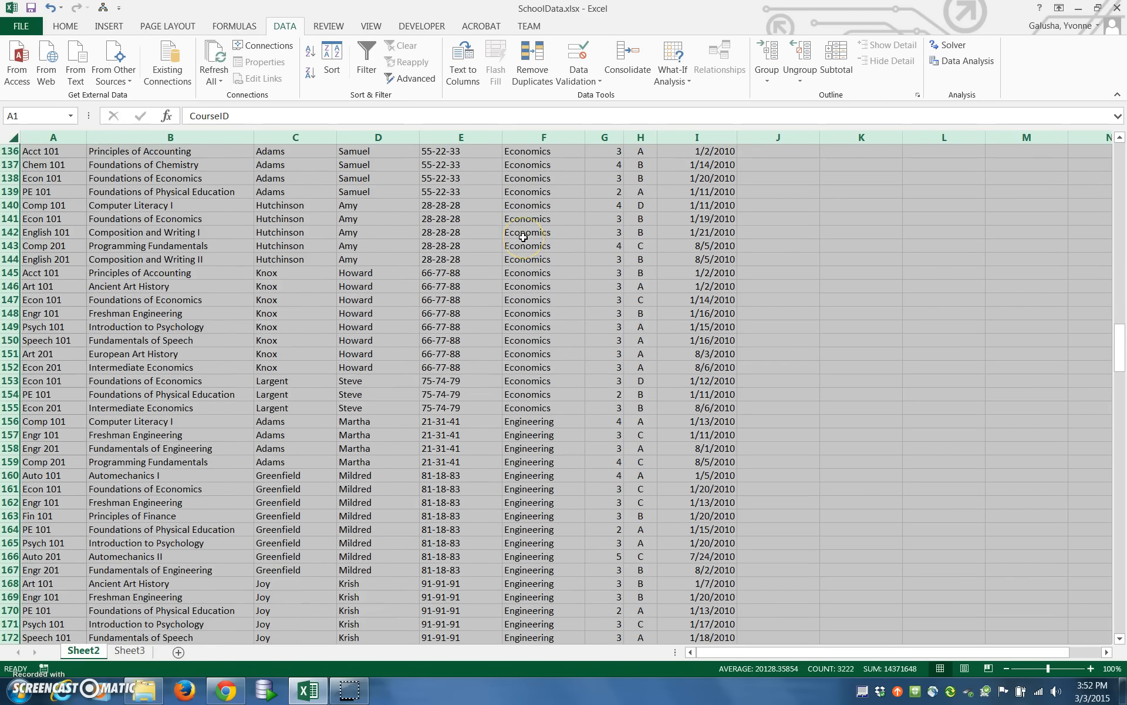
scroll(523, 236, "down", 20)
scroll(521, 233, "down", 14)
scroll(521, 233, "up", 4)
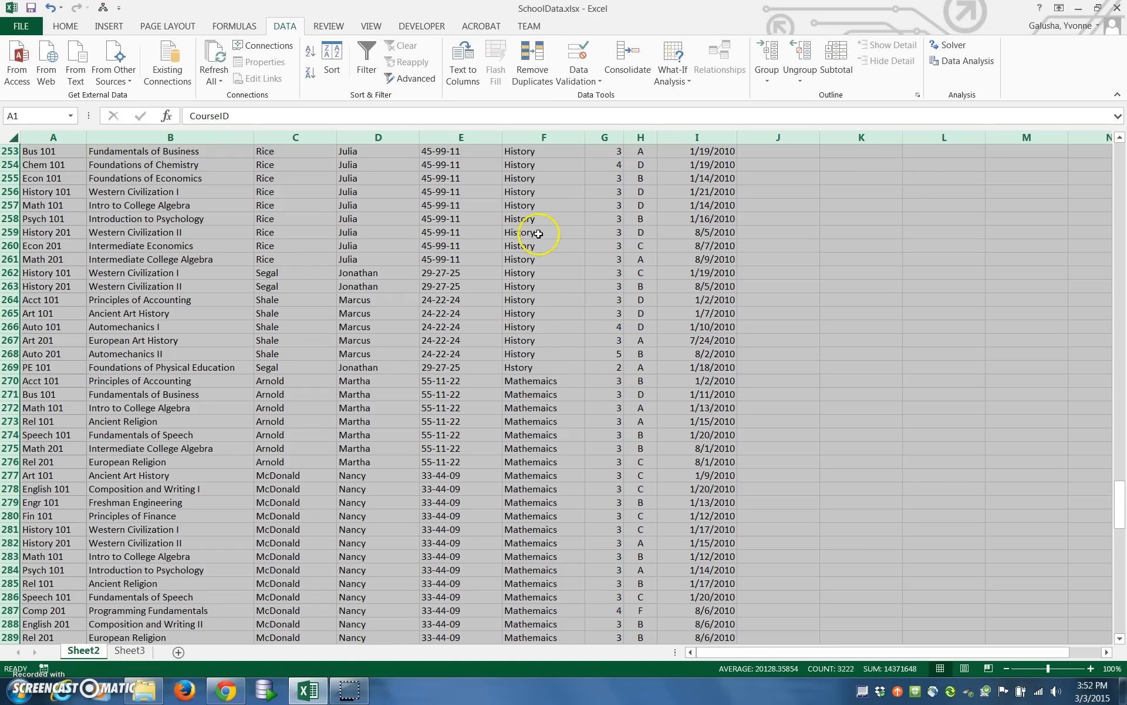
left_click(530, 367)
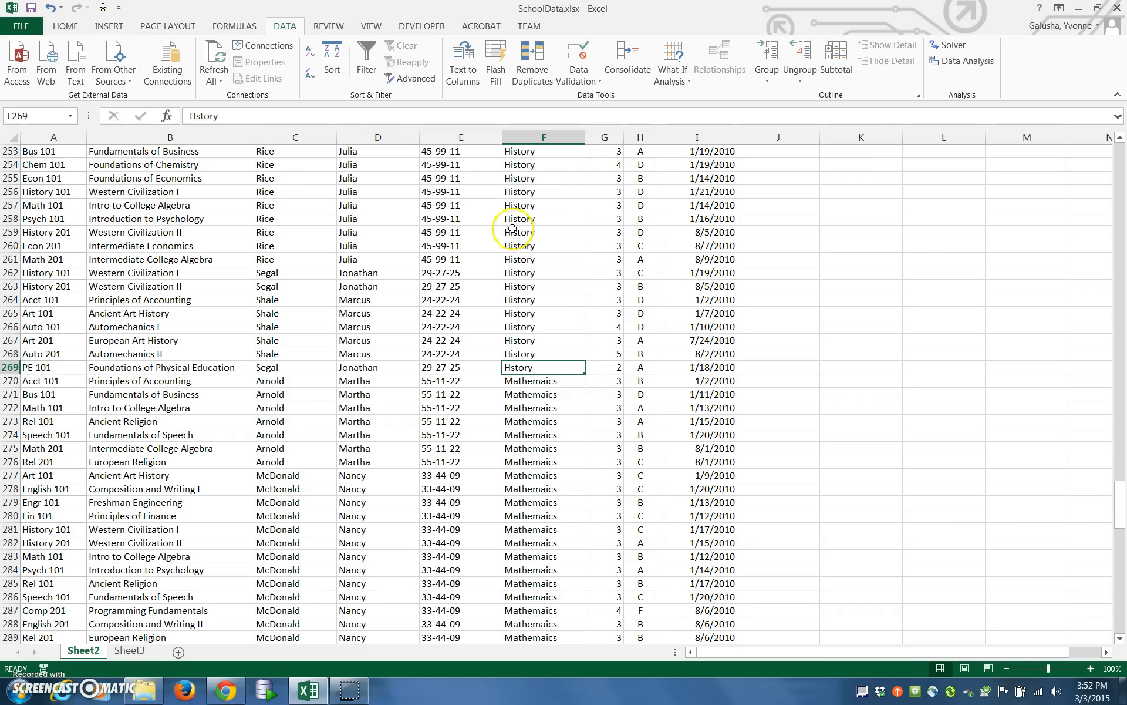
left_click(525, 370)
left_click(285, 369)
left_click_drag(285, 369, 448, 363)
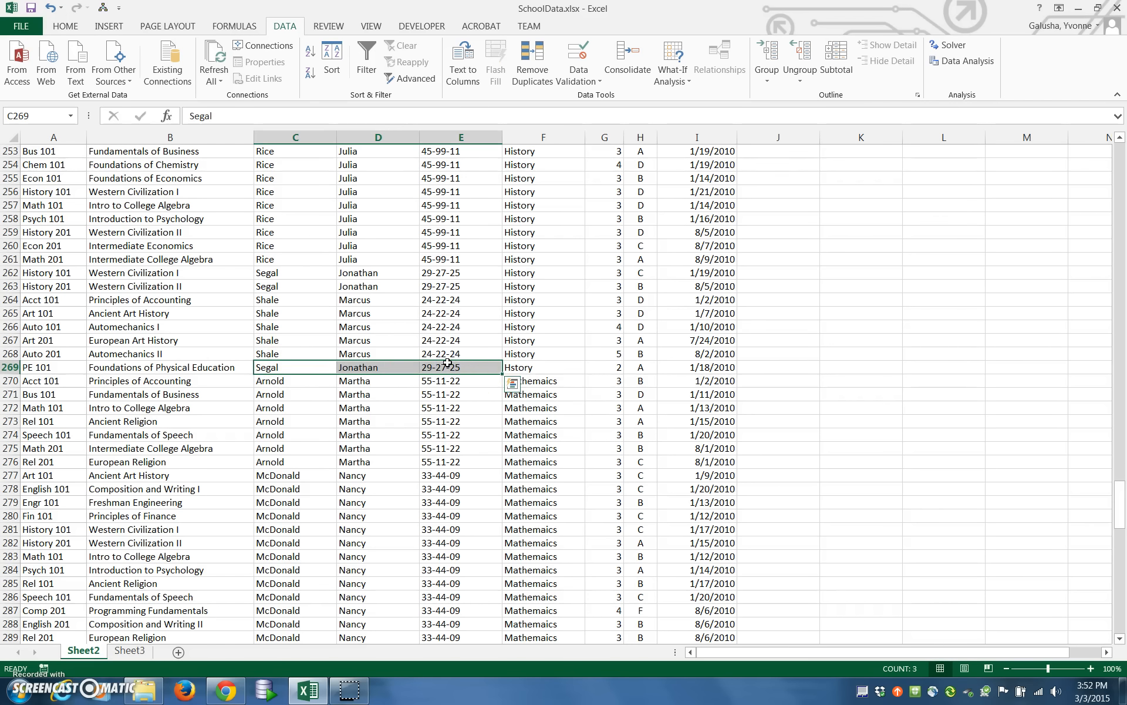